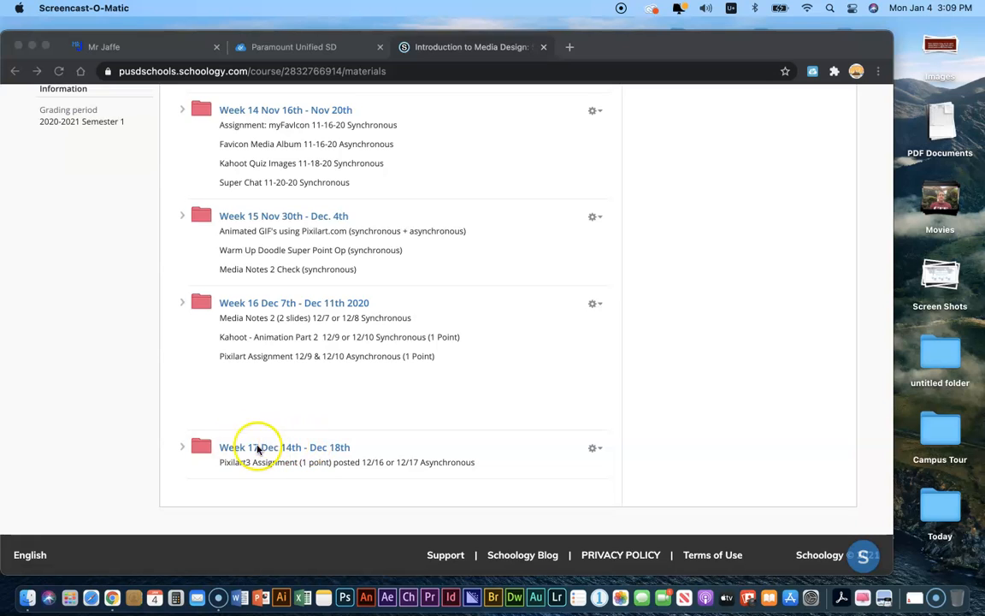
# Step: Open the Week 17 Dec 14th - Dec 18th folder, read the Pixilart3 assignment, then return to the folder
pyautogui.click(266, 449)
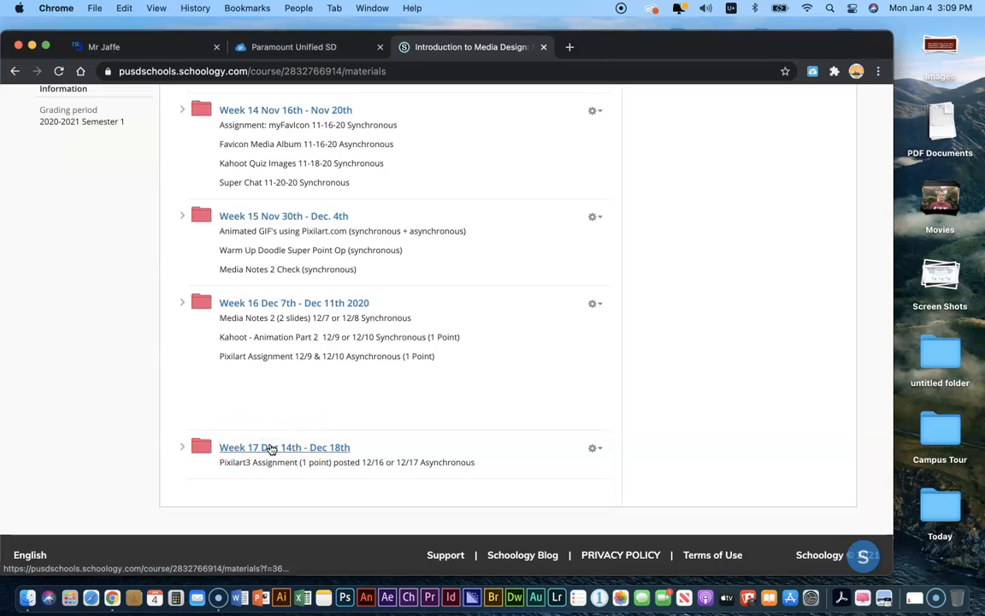
pyautogui.click(271, 448)
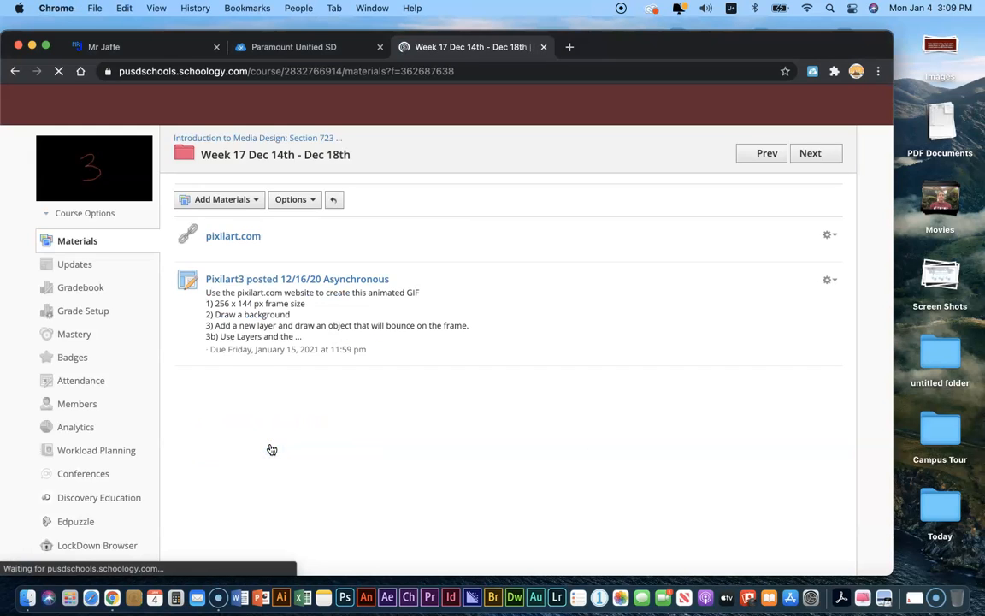
pyautogui.click(264, 283)
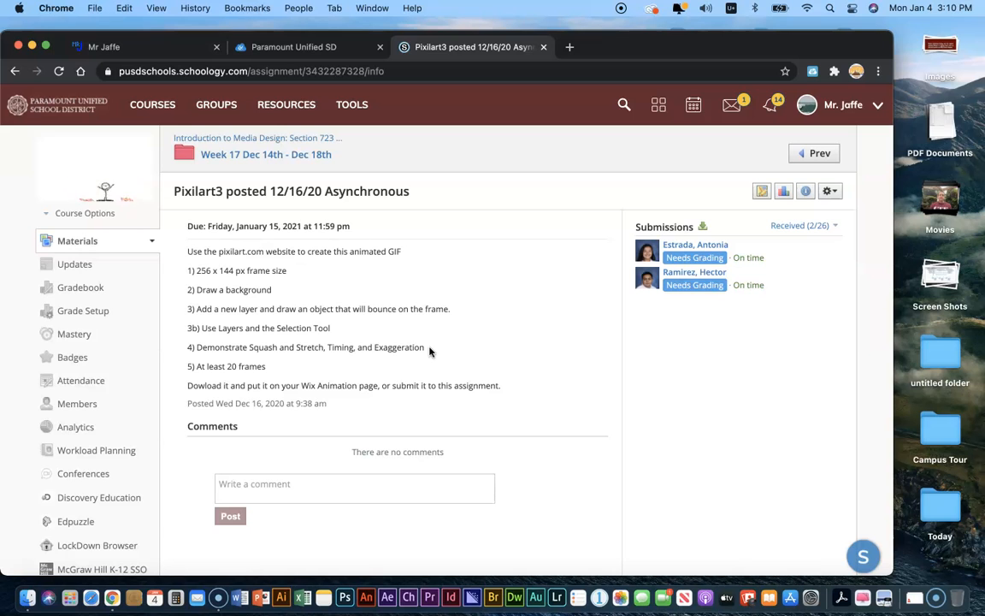
pyautogui.scroll(-2, 359, 338)
pyautogui.scroll(1, 265, 171)
pyautogui.click(264, 154)
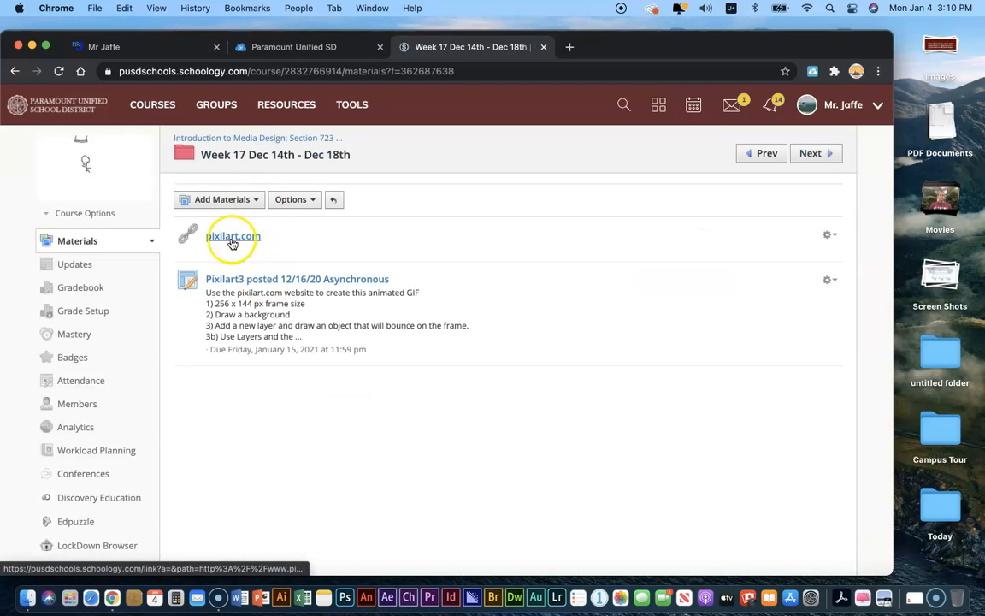
# Step: Open pixilart.com in a full-screen browser and start a new drawing, skipping the welcome tips
pyautogui.click(232, 241)
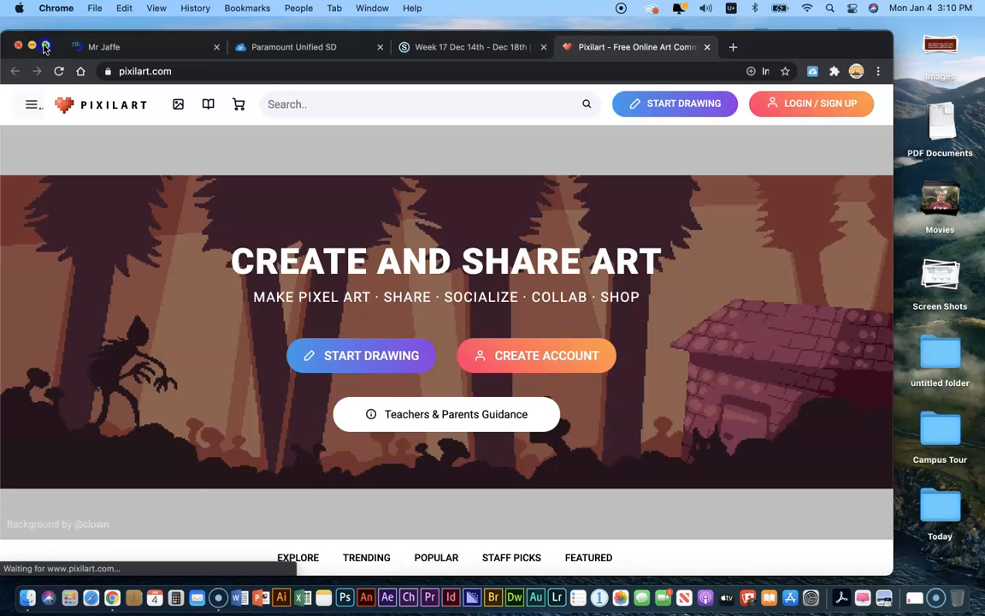
pyautogui.click(46, 46)
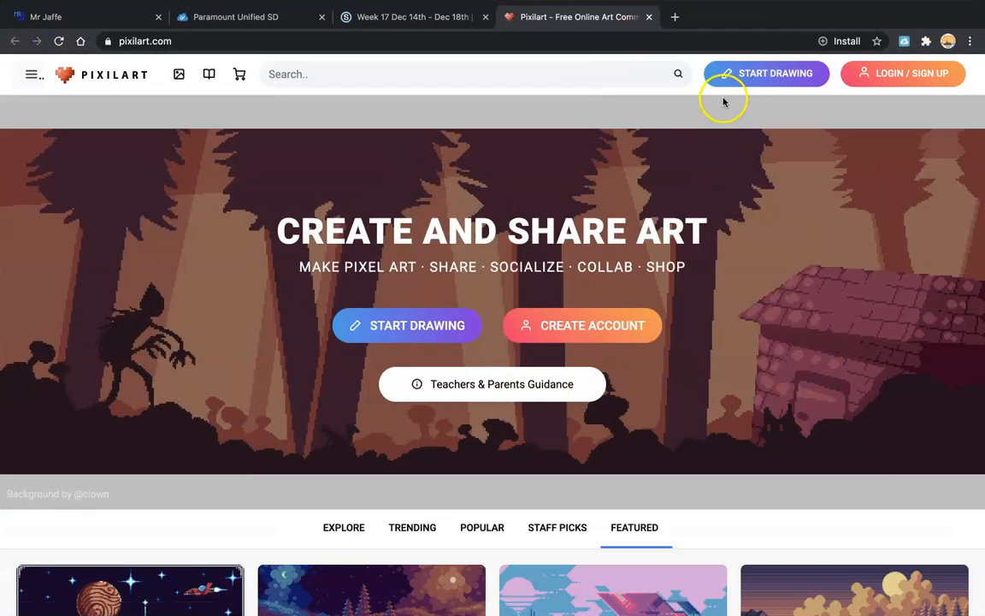
pyautogui.click(751, 74)
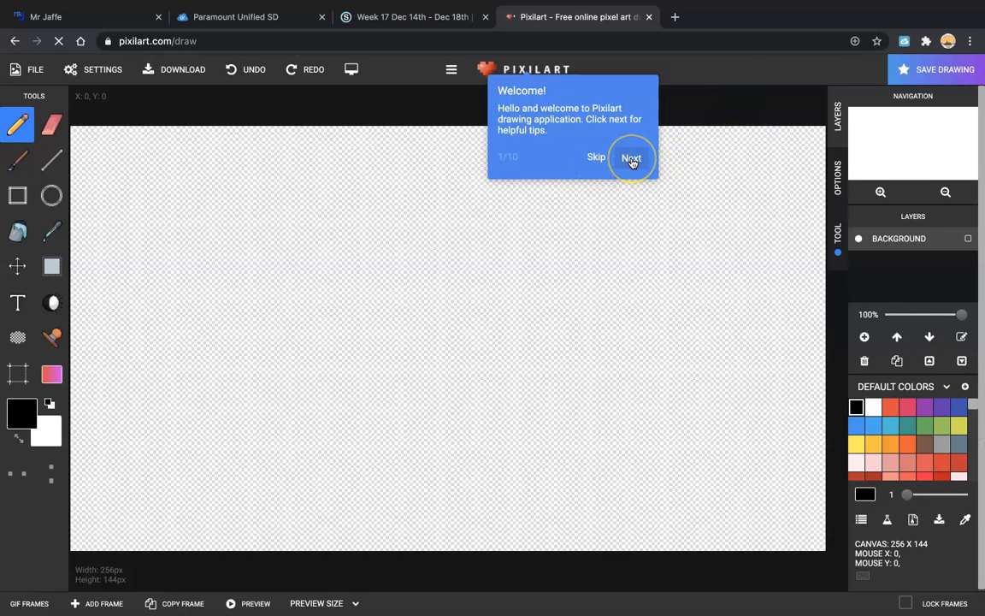
pyautogui.click(596, 158)
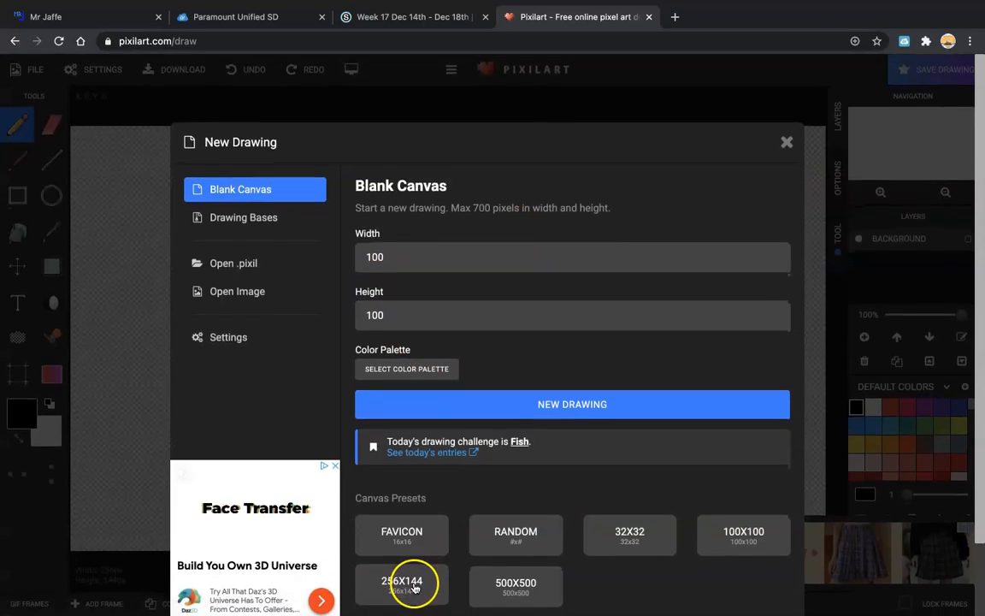
# Step: Create a fresh 256X144 canvas from the preset and close the ad banner
pyautogui.scroll(-2, 417, 585)
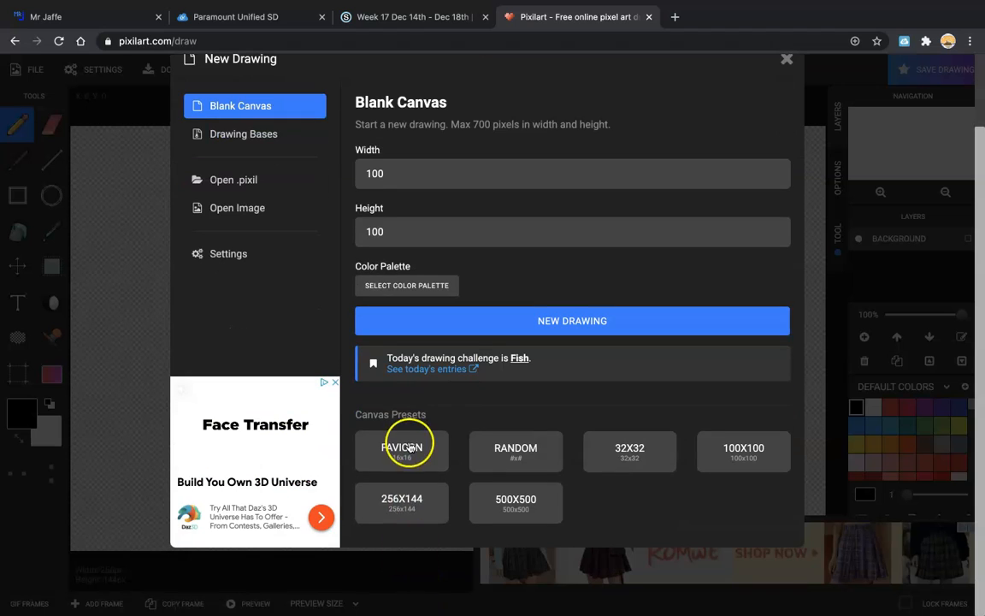
pyautogui.click(414, 503)
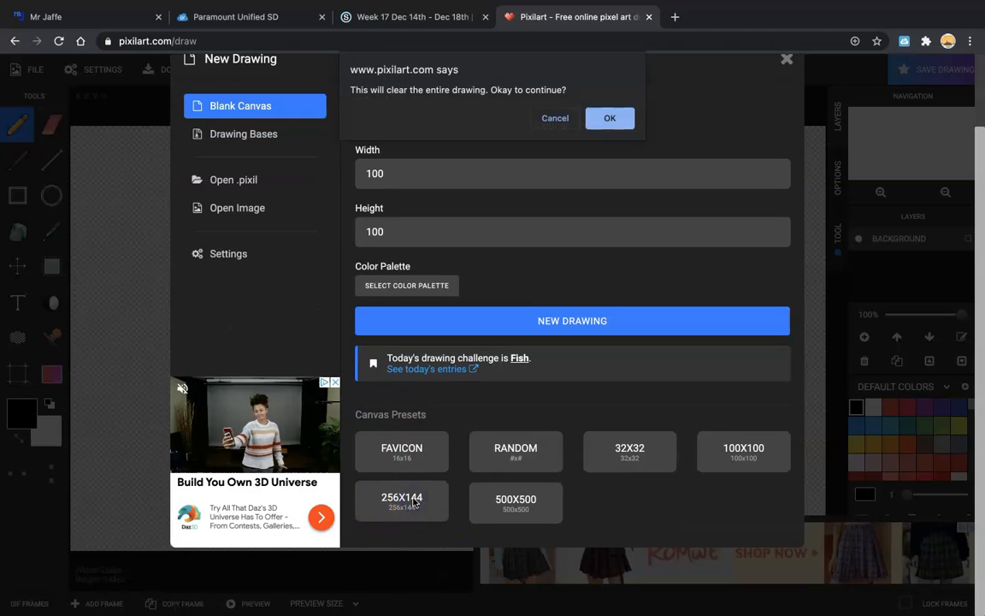
pyautogui.click(612, 118)
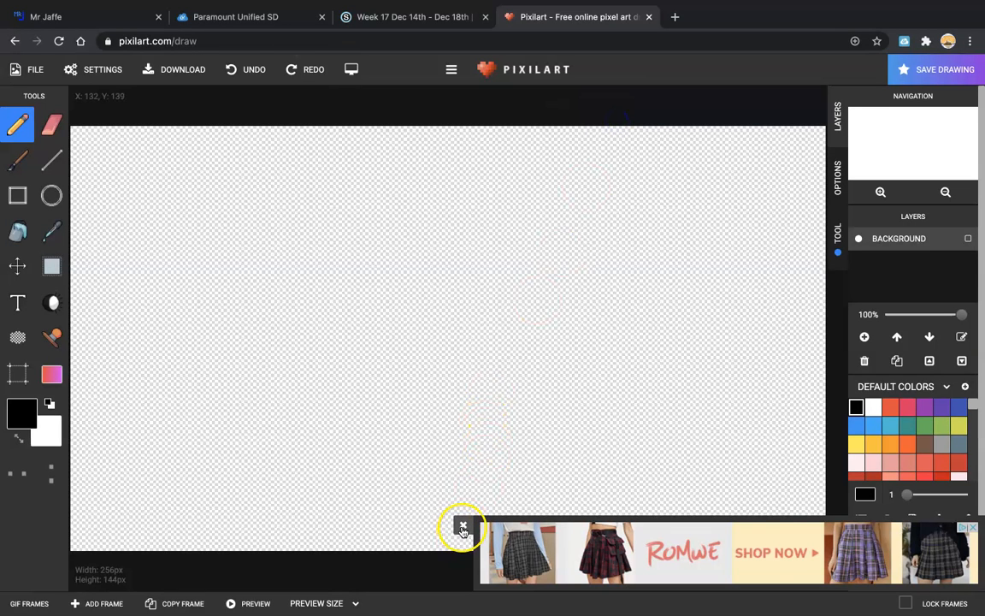
pyautogui.click(463, 525)
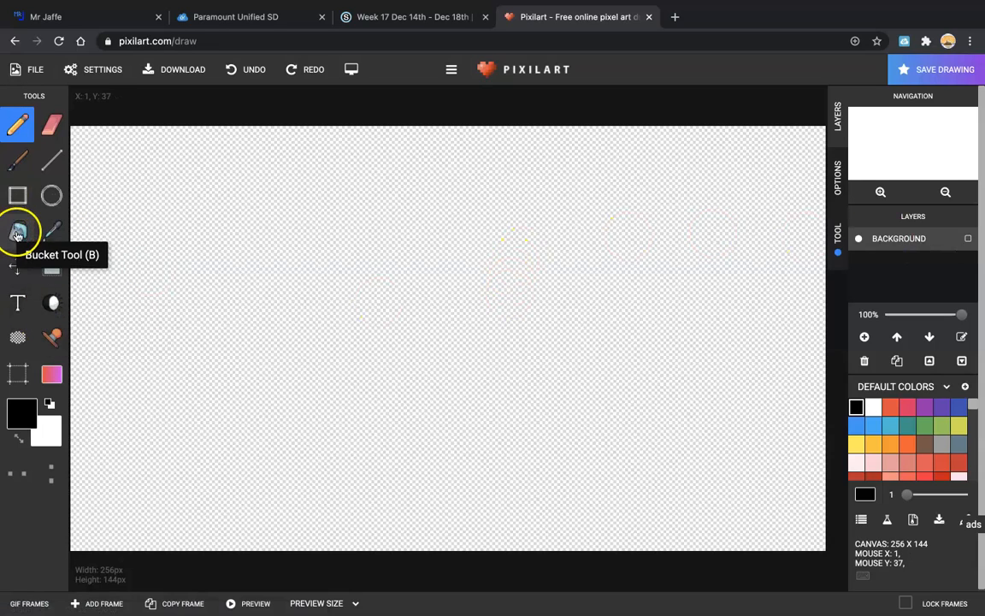
# Step: Fill the whole canvas with pale pink f084f0 using the paint bucket
pyautogui.click(22, 414)
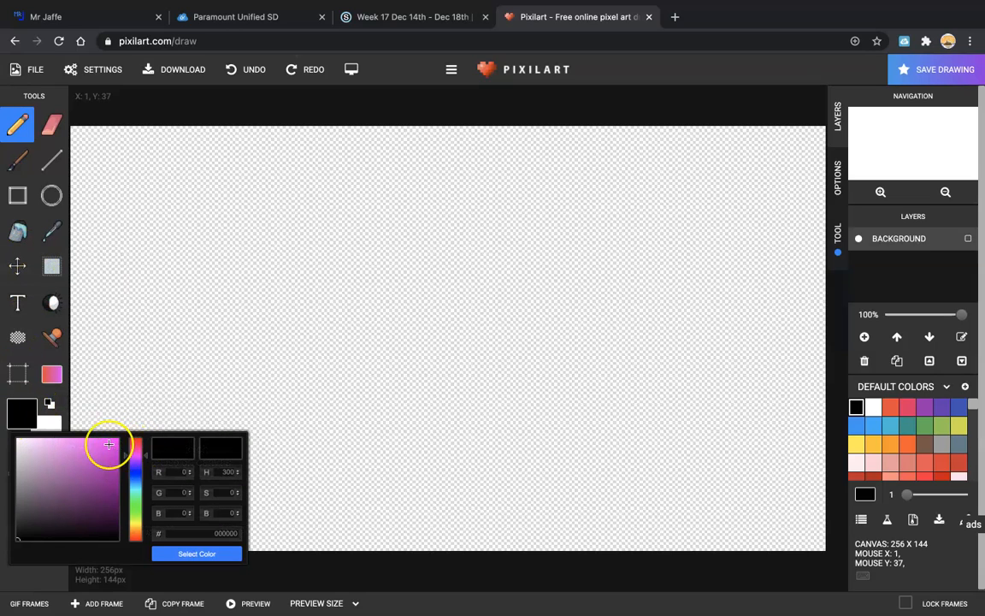
pyautogui.click(110, 442)
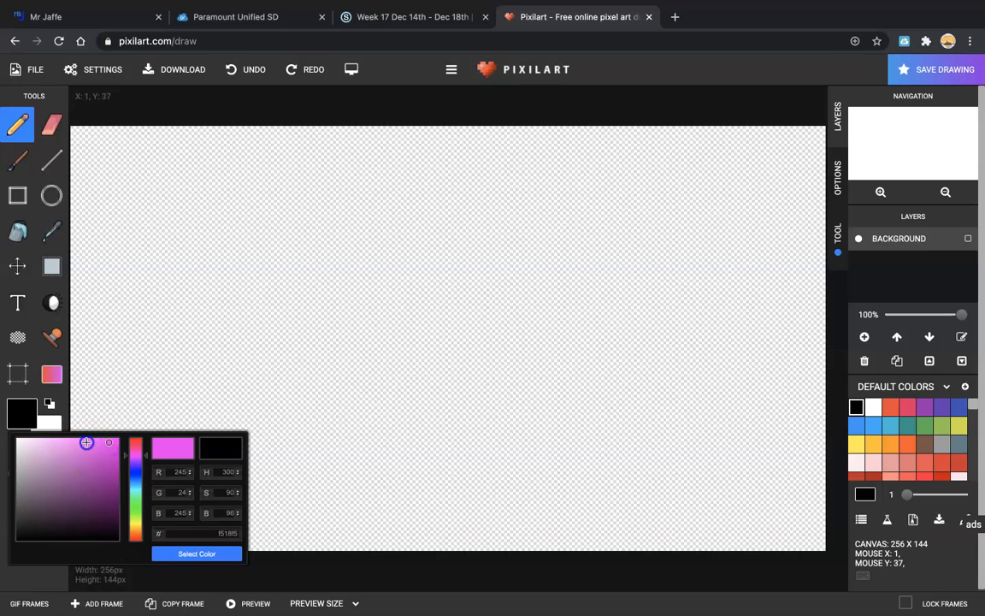
pyautogui.click(86, 442)
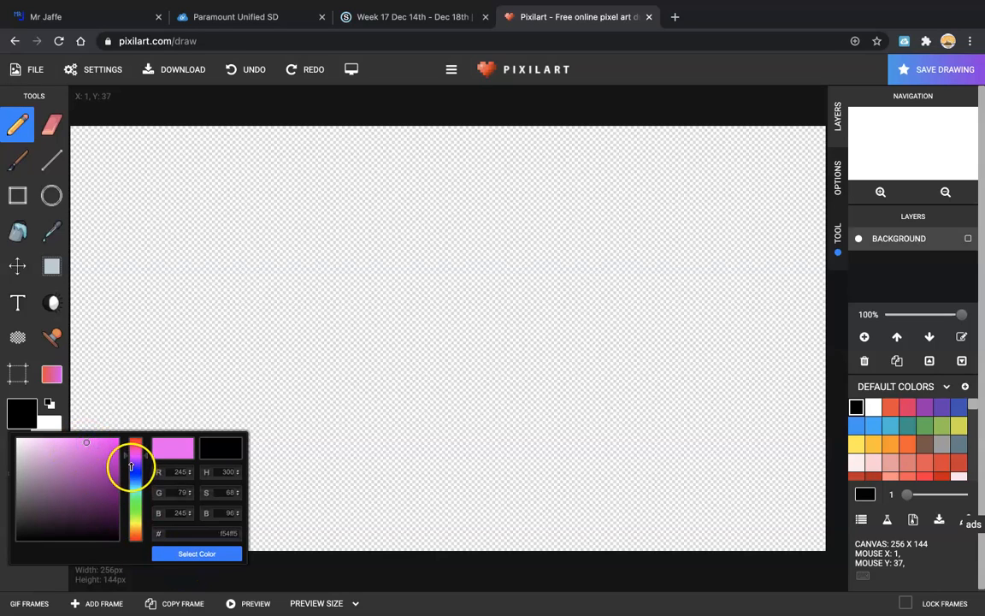
pyautogui.click(64, 444)
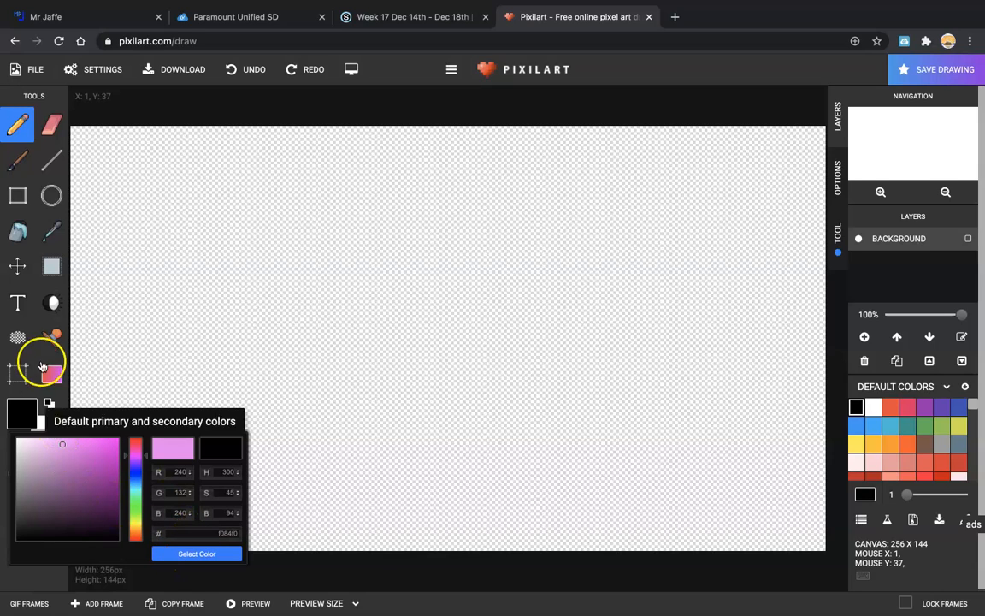
pyautogui.click(183, 556)
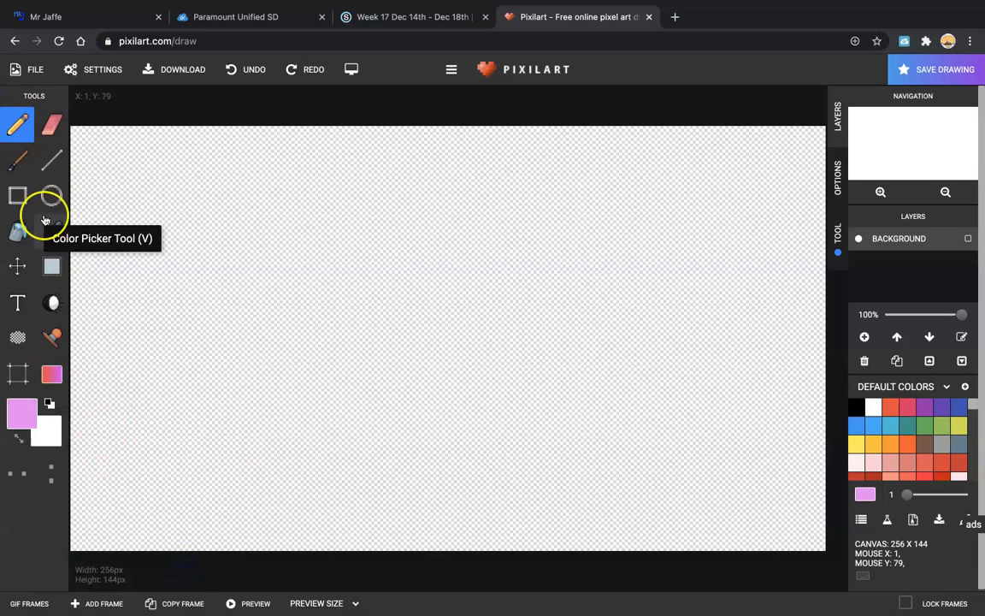
pyautogui.click(21, 238)
pyautogui.click(296, 231)
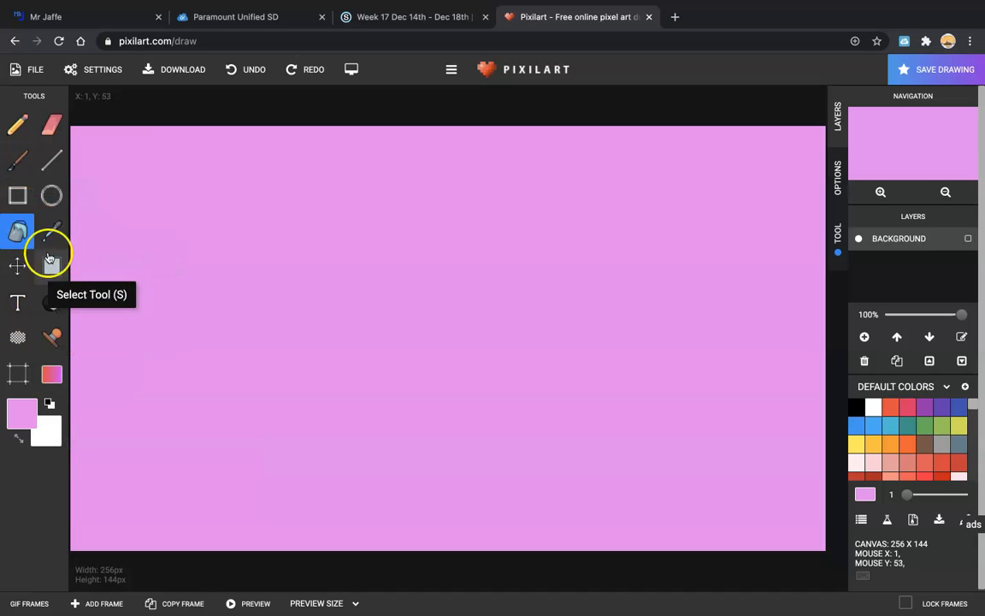
# Step: Draw a green 2ded43 rectangle across the bottom of the canvas and fill it as ground
pyautogui.click(21, 413)
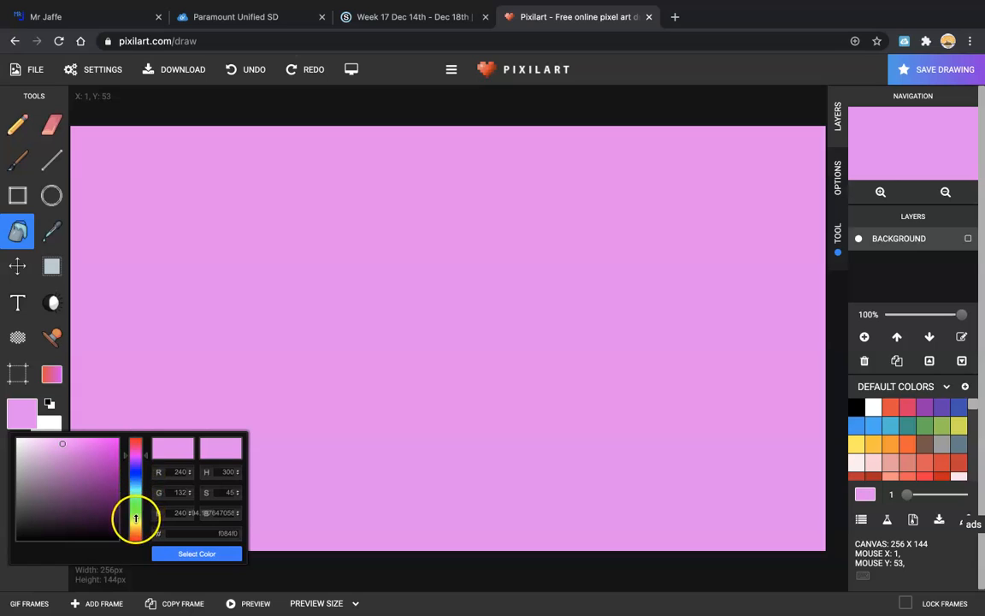
pyautogui.click(138, 505)
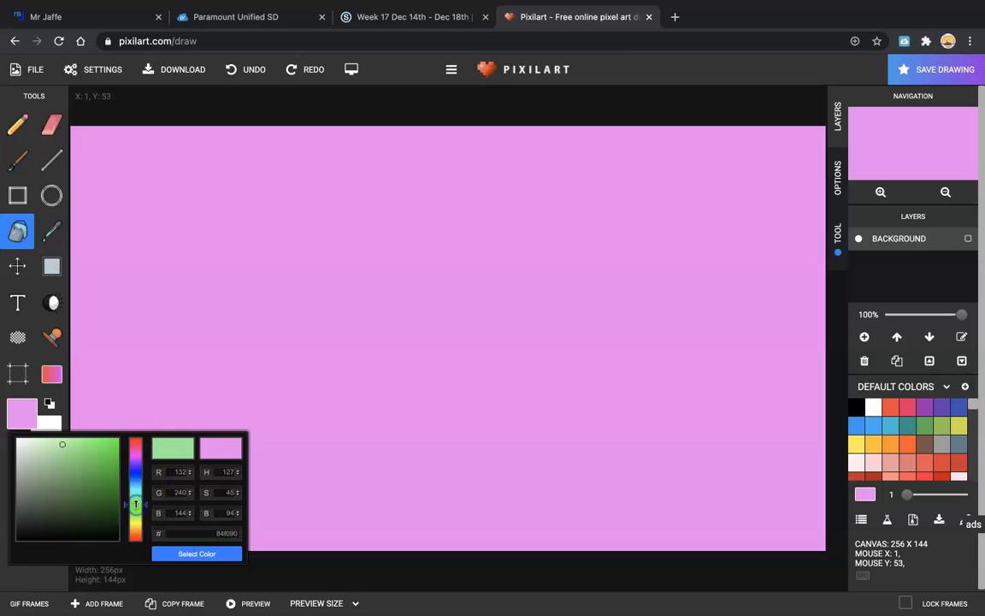
pyautogui.click(99, 444)
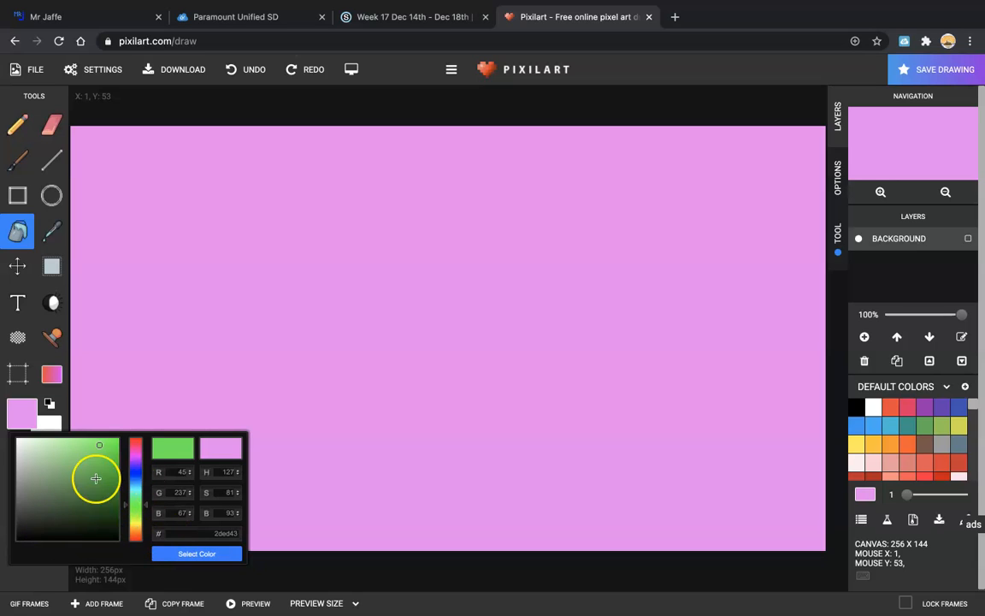
pyautogui.click(186, 553)
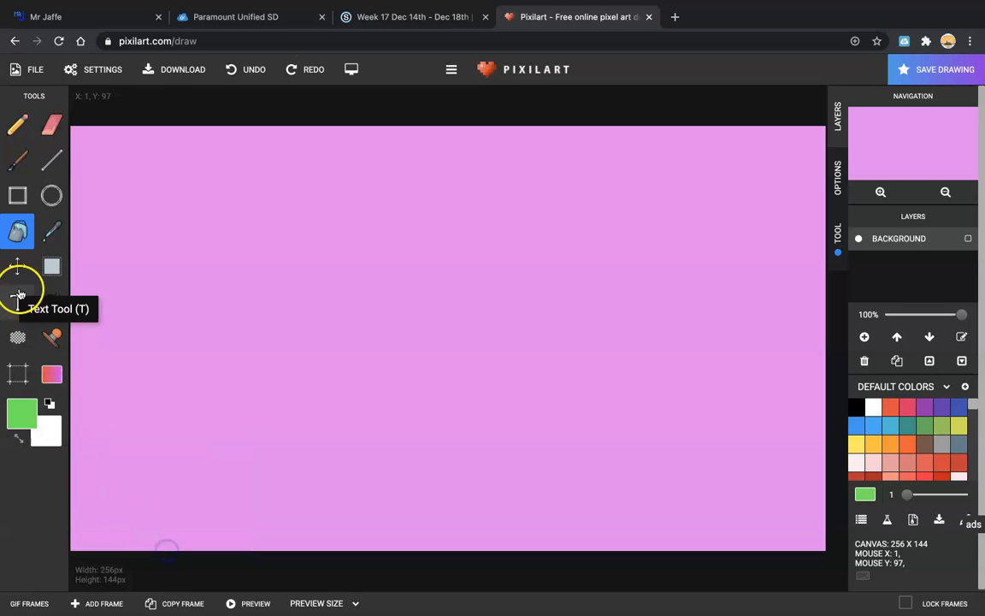
pyautogui.click(18, 203)
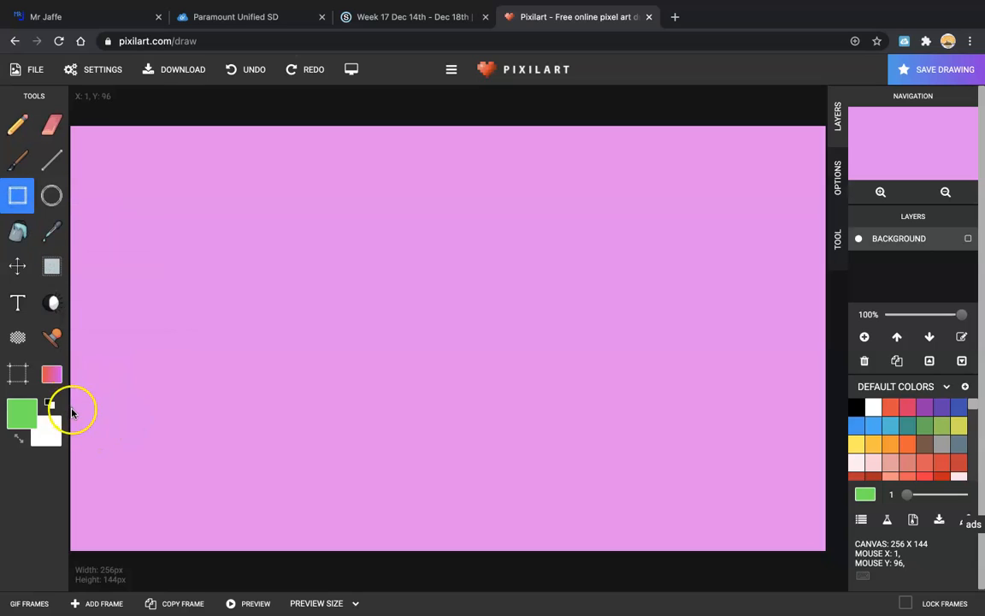
pyautogui.moveTo(73, 411); pyautogui.dragTo(617, 519)
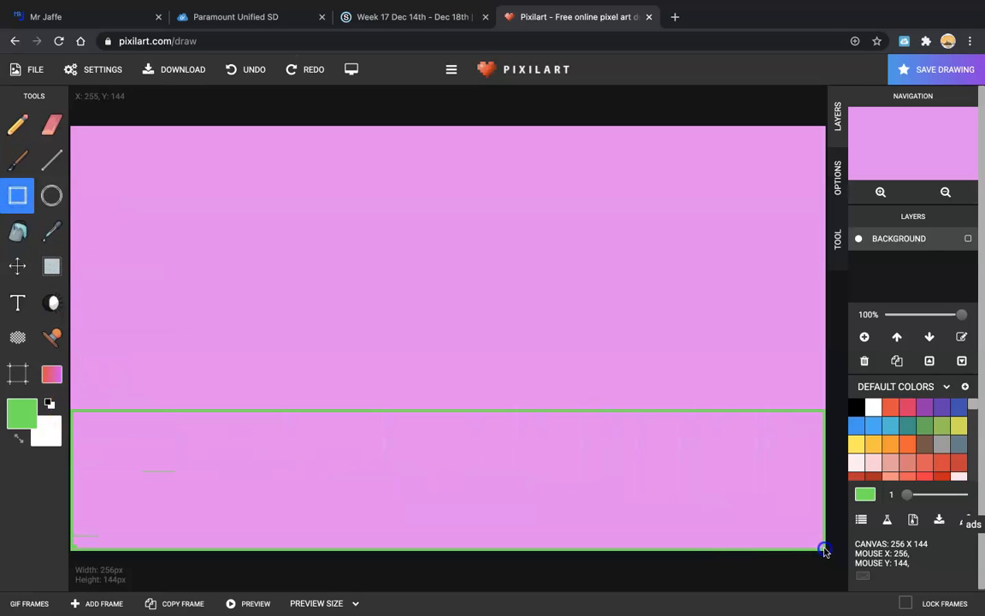
pyautogui.click(29, 225)
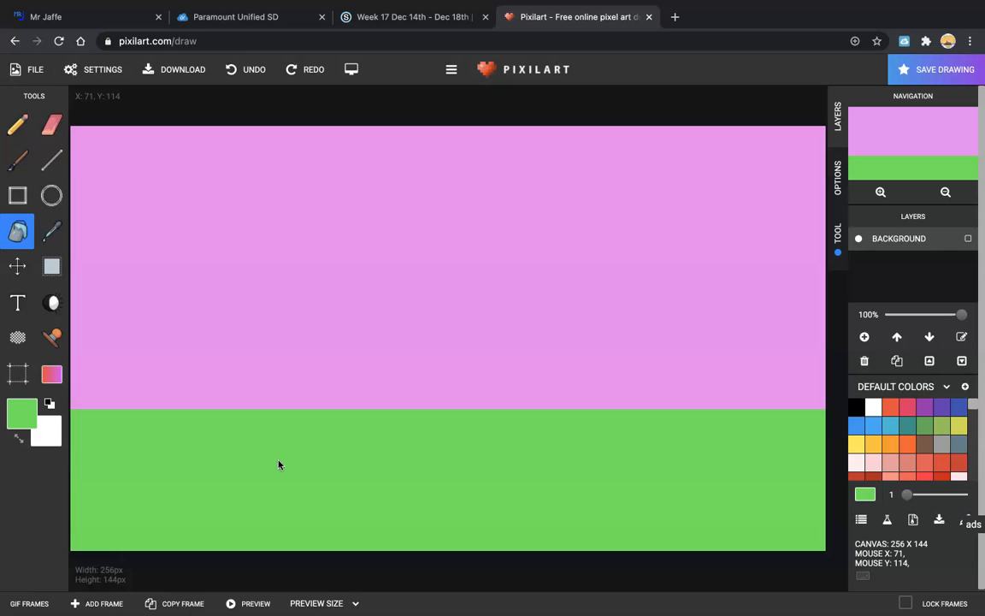
pyautogui.click(17, 124)
# Step: Set the pencil to stroke size 4 with black as the drawing colour
pyautogui.click(838, 235)
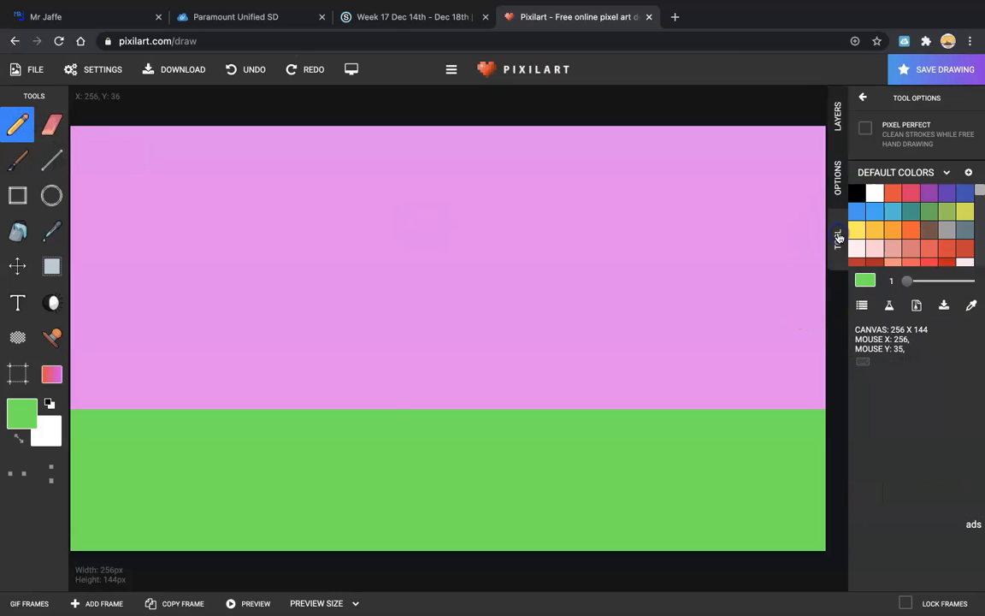
pyautogui.moveTo(908, 287); pyautogui.dragTo(918, 285)
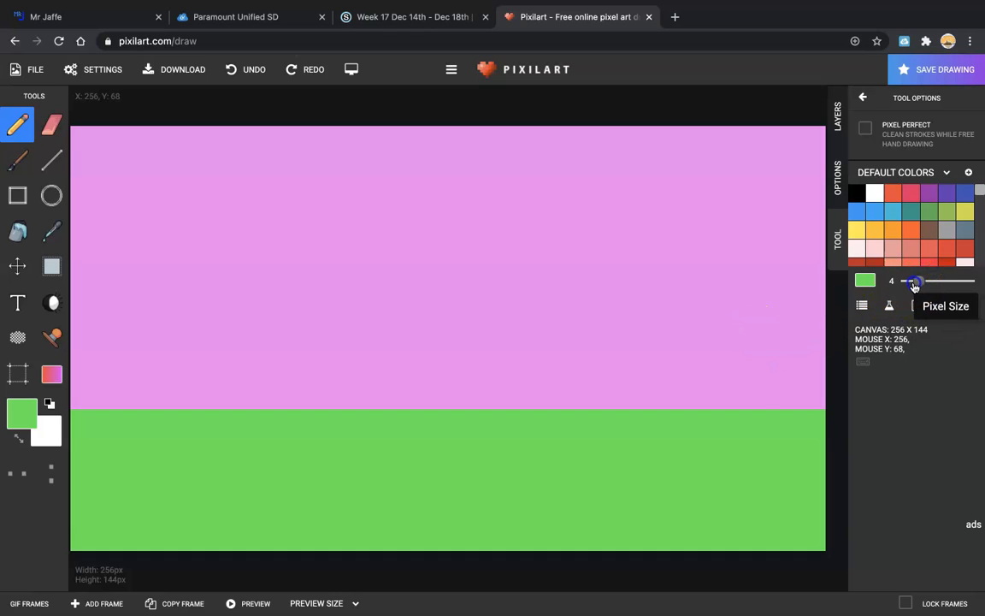
pyautogui.click(856, 193)
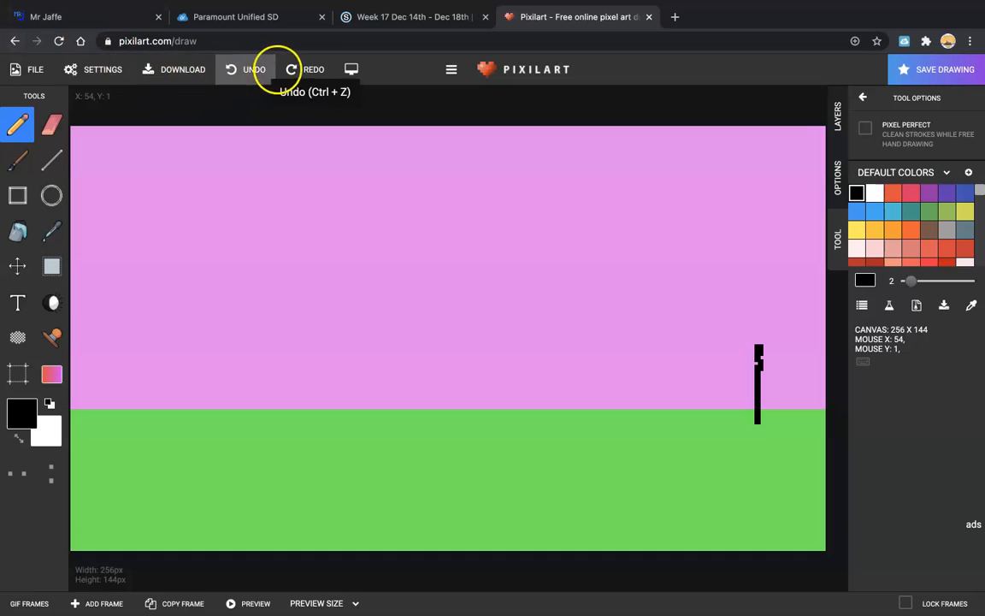
# Step: Undo the stray hoop strokes and redraw a thicker pole down to the ground
pyautogui.click(266, 71)
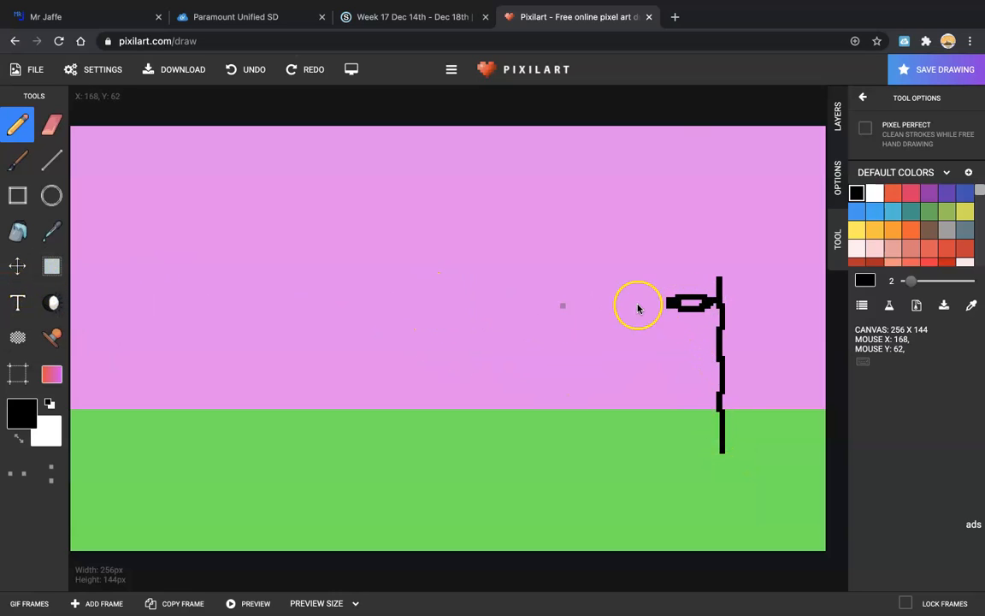
pyautogui.click(237, 73)
pyautogui.click(237, 73)
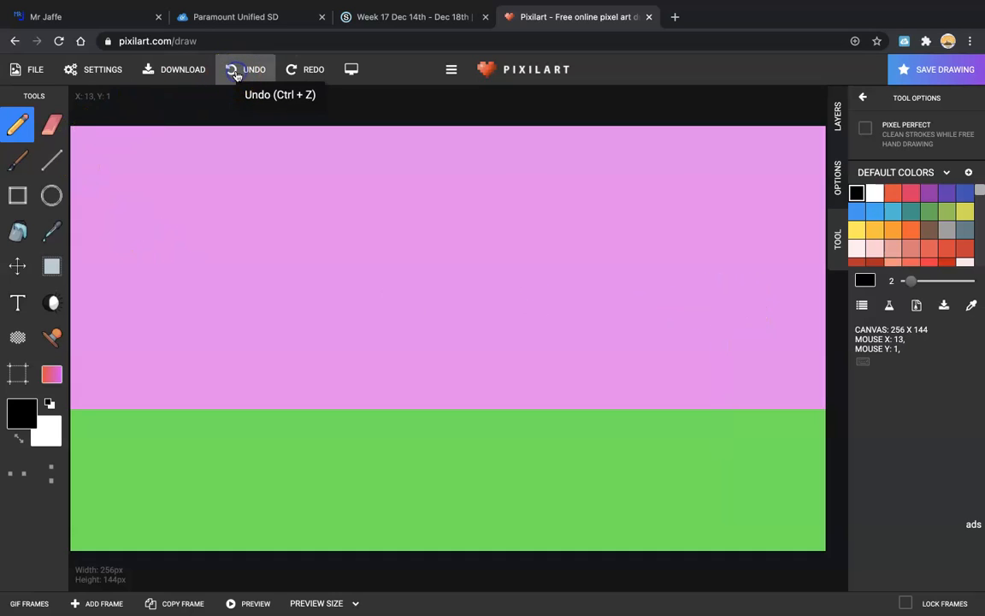
pyautogui.click(719, 225)
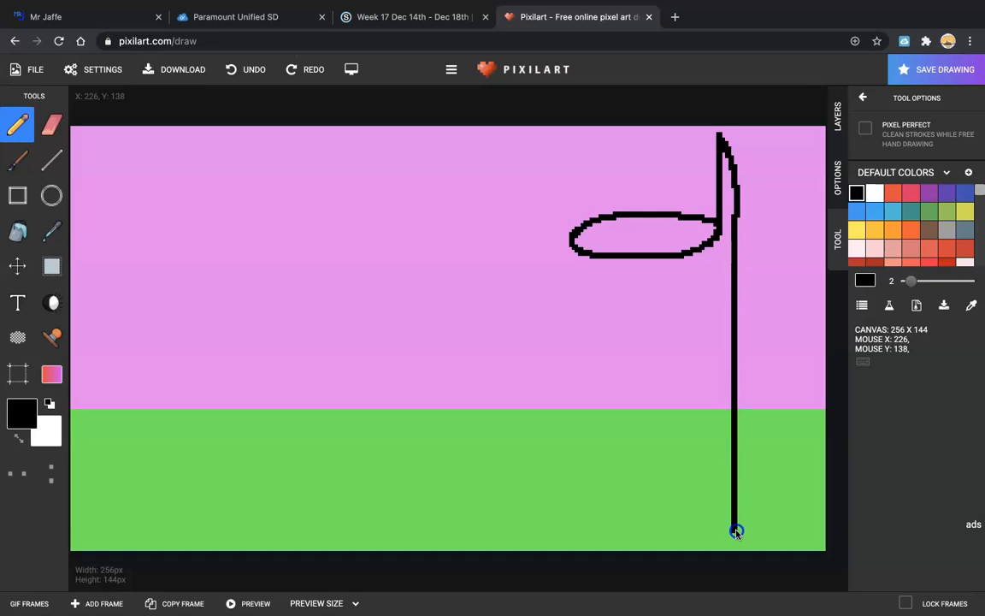
pyautogui.moveTo(726, 528); pyautogui.dragTo(729, 419)
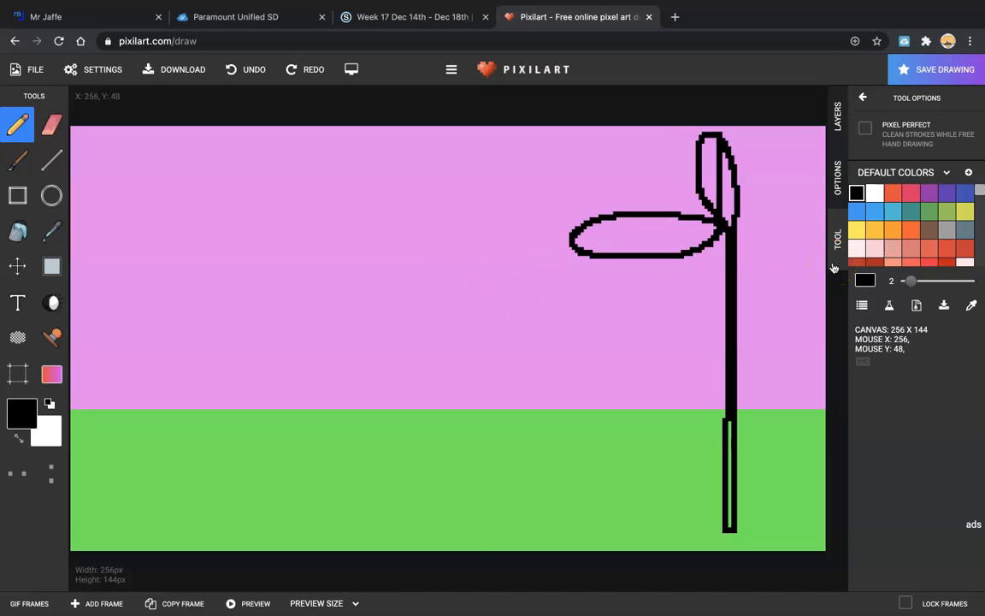
# Step: Add a new layer above the background and set the drawing colour to orange f07727
pyautogui.click(845, 133)
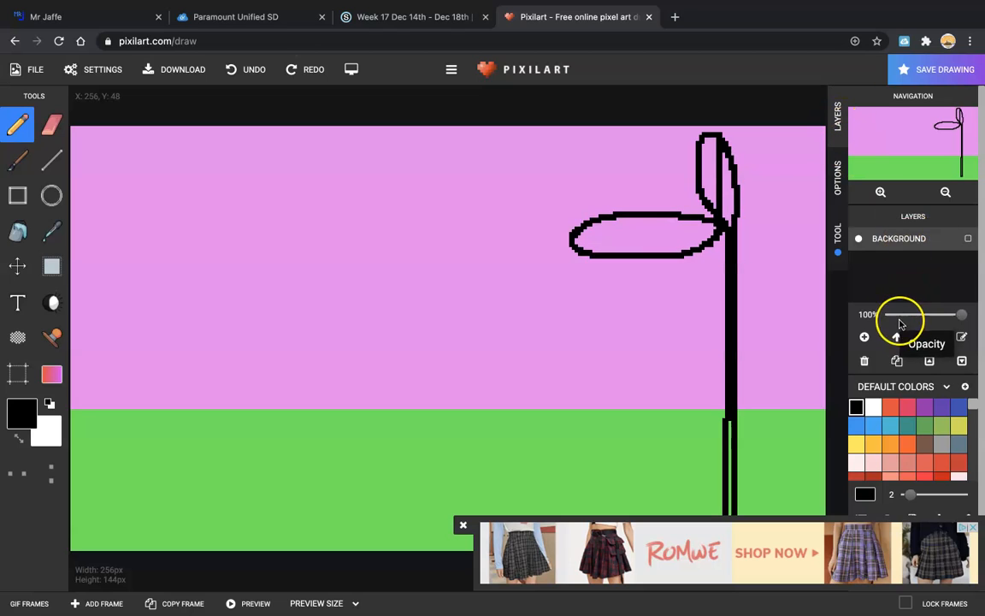
pyautogui.click(865, 338)
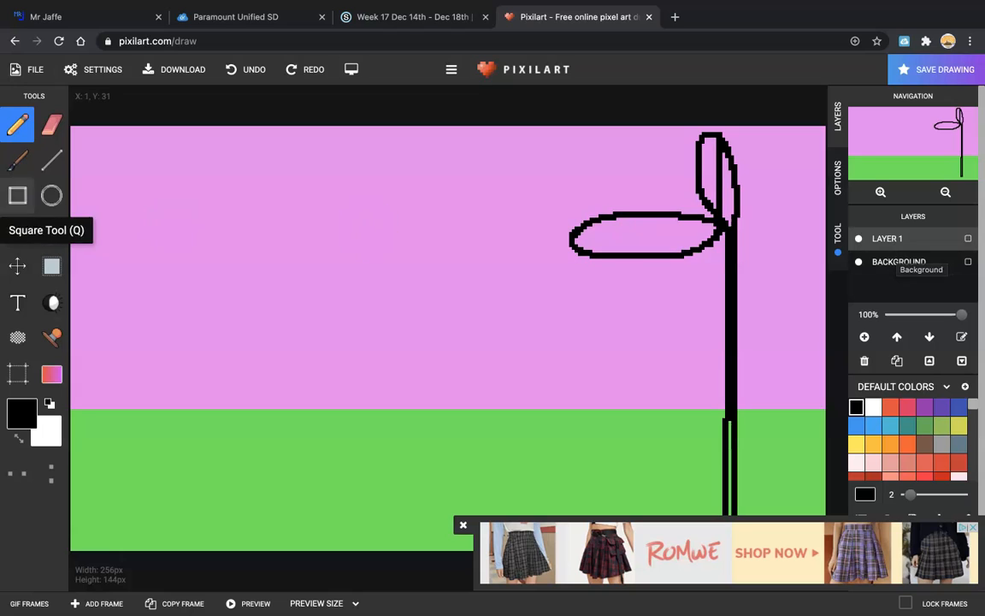
pyautogui.click(15, 410)
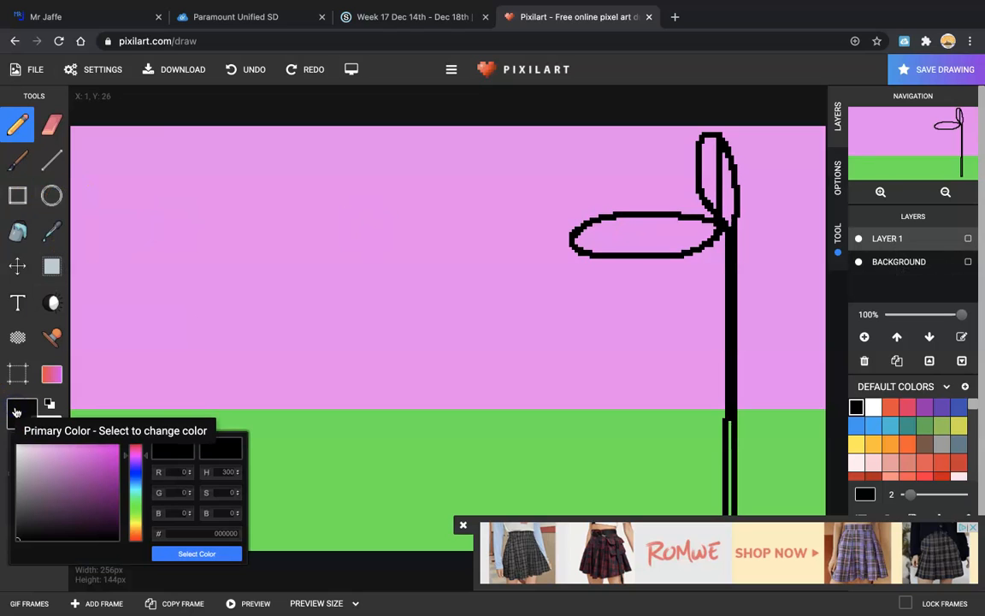
pyautogui.click(136, 534)
pyautogui.click(102, 449)
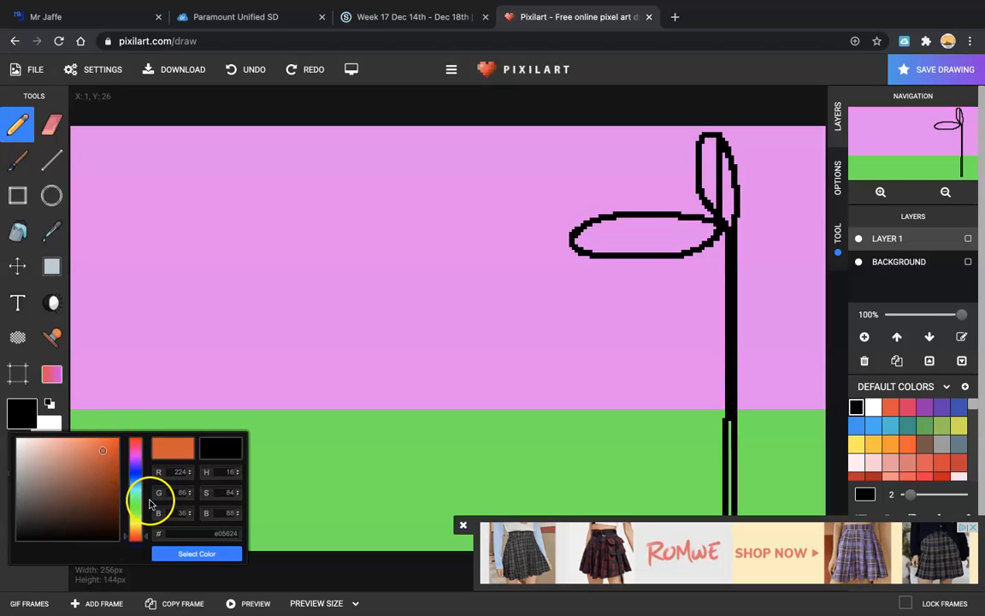
pyautogui.click(138, 533)
pyautogui.click(103, 445)
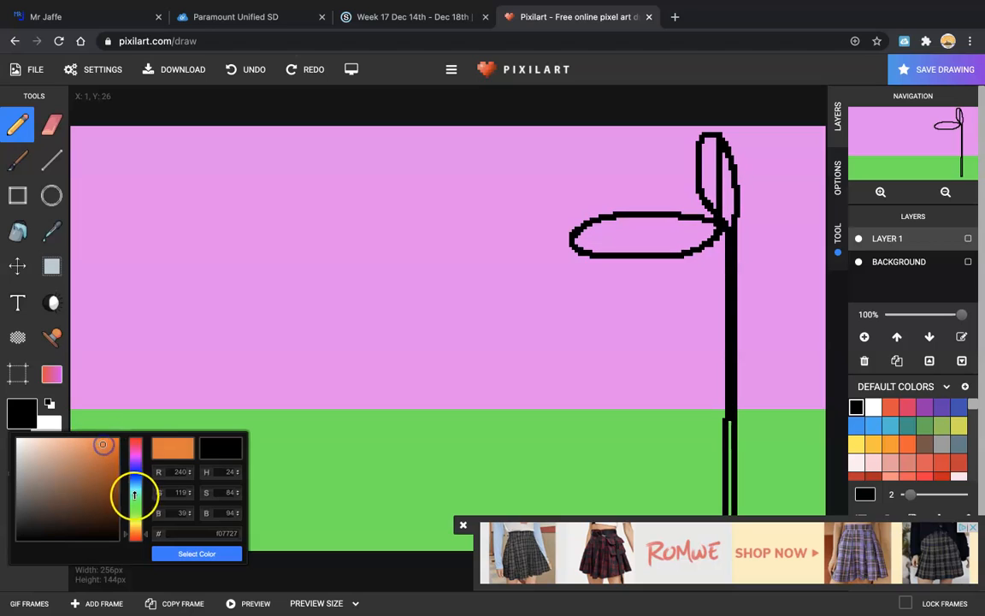
pyautogui.click(187, 550)
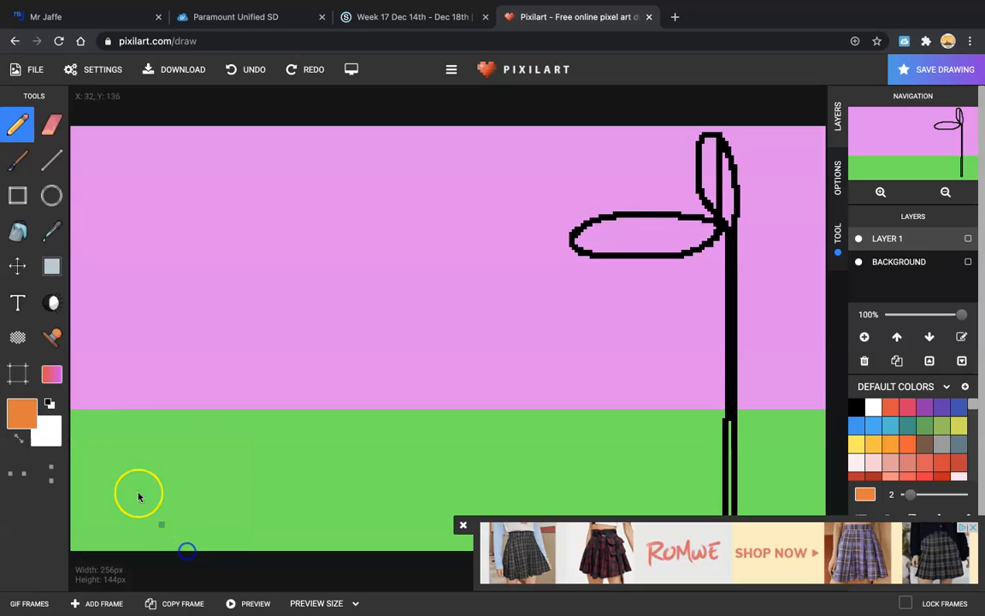
# Step: Draw an orange circle in the pink sky and fill it solid, then dismiss the ad
pyautogui.click(51, 195)
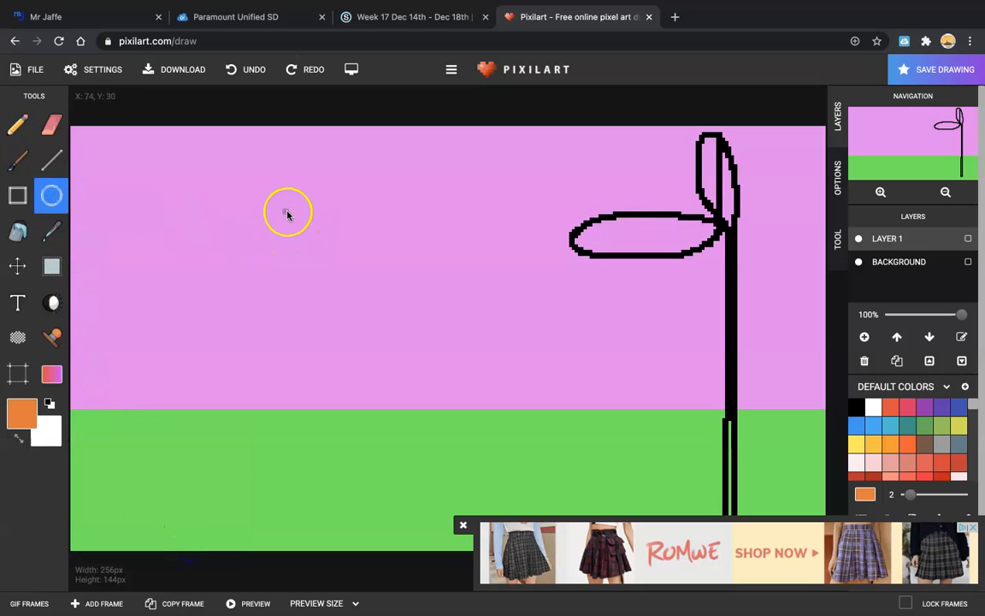
pyautogui.moveTo(328, 231); pyautogui.dragTo(379, 266)
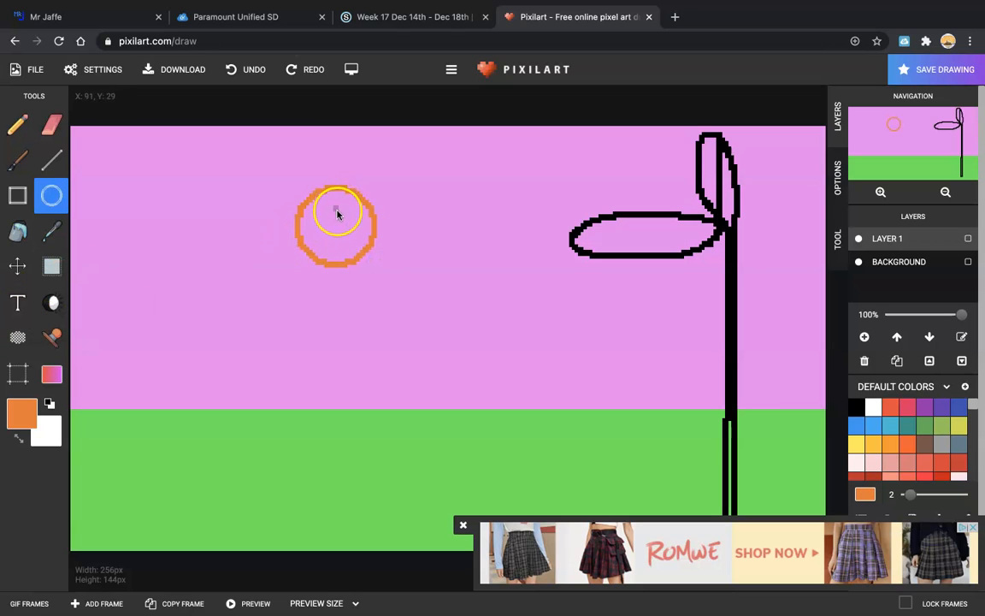
pyautogui.click(18, 232)
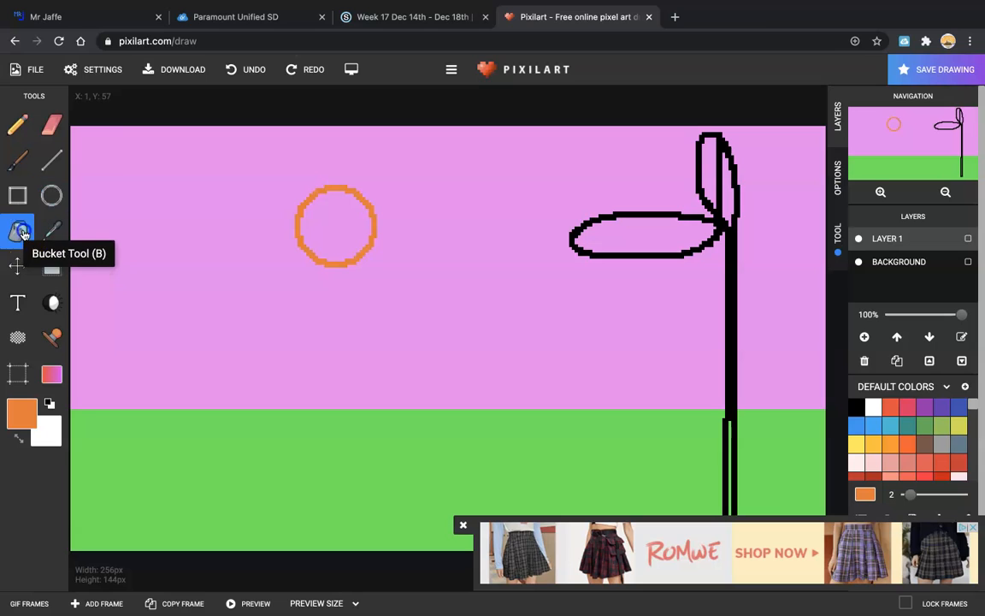
pyautogui.click(334, 231)
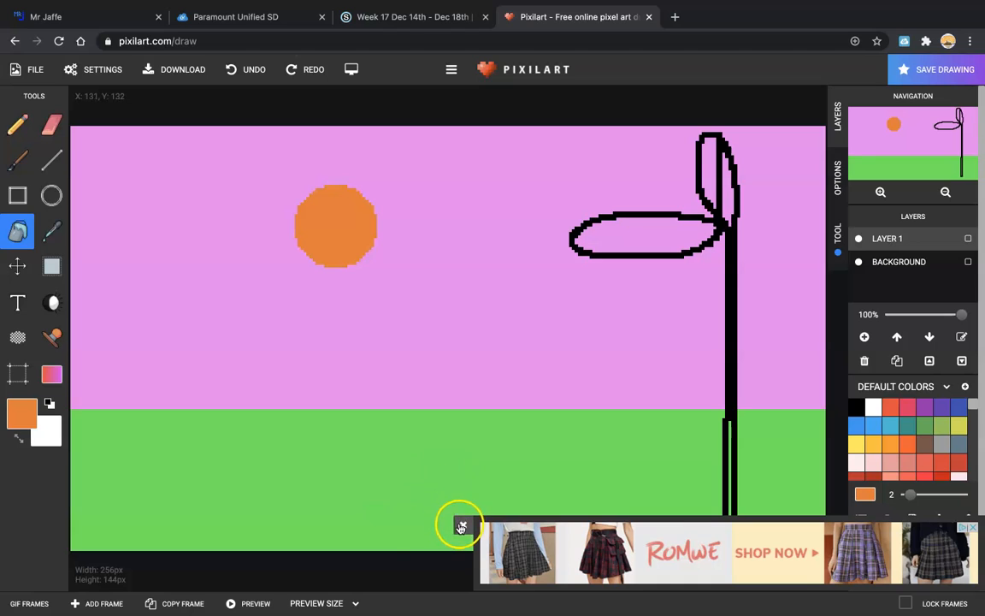
pyautogui.click(461, 526)
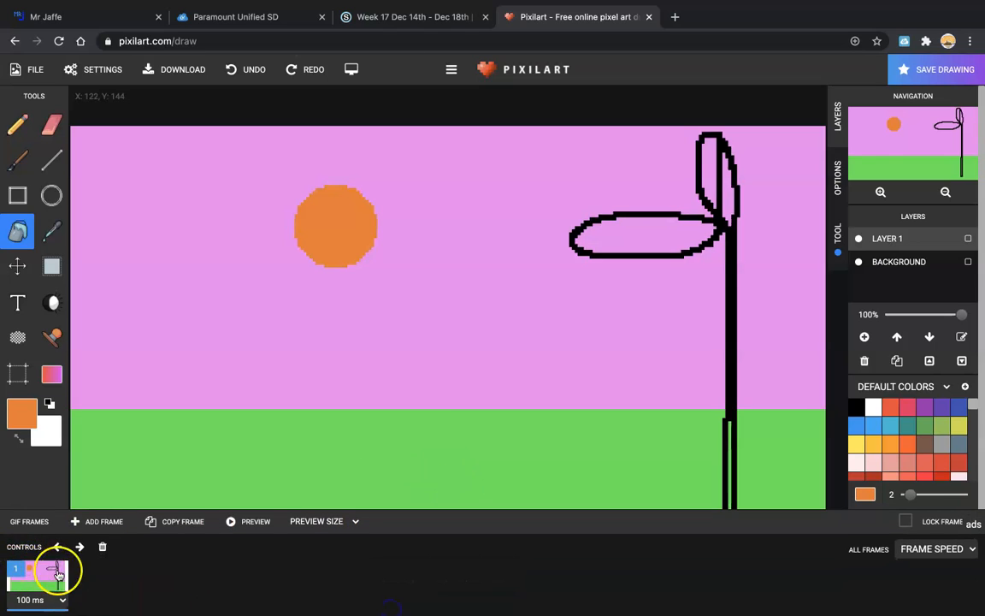
# Step: Copy frames 2 to 4, moving the selected ball lower in each one
pyautogui.click(174, 521)
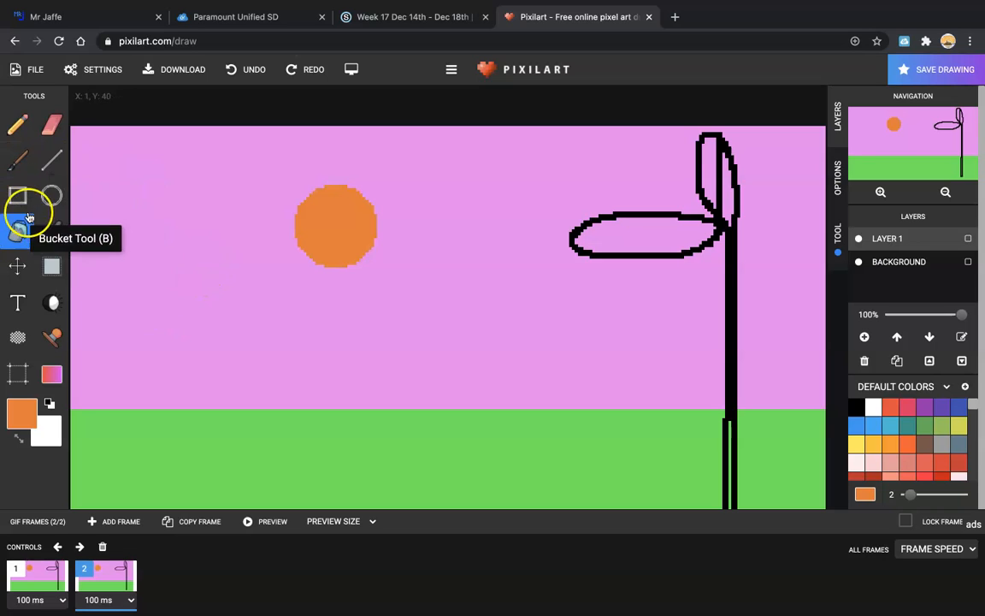
pyautogui.click(52, 266)
pyautogui.moveTo(282, 178); pyautogui.dragTo(390, 278)
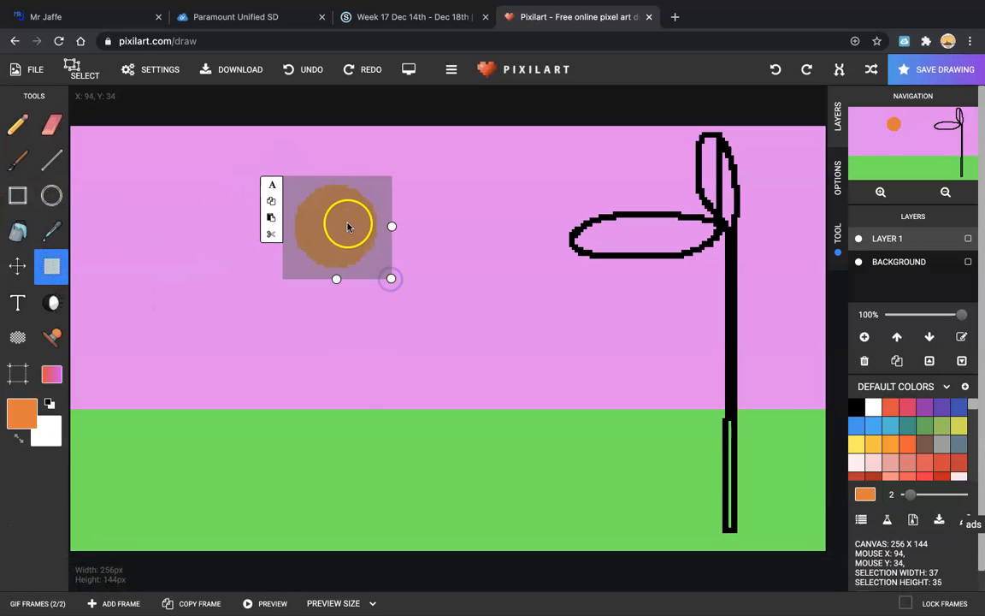
pyautogui.click(347, 222)
pyautogui.moveTo(348, 232); pyautogui.dragTo(347, 237)
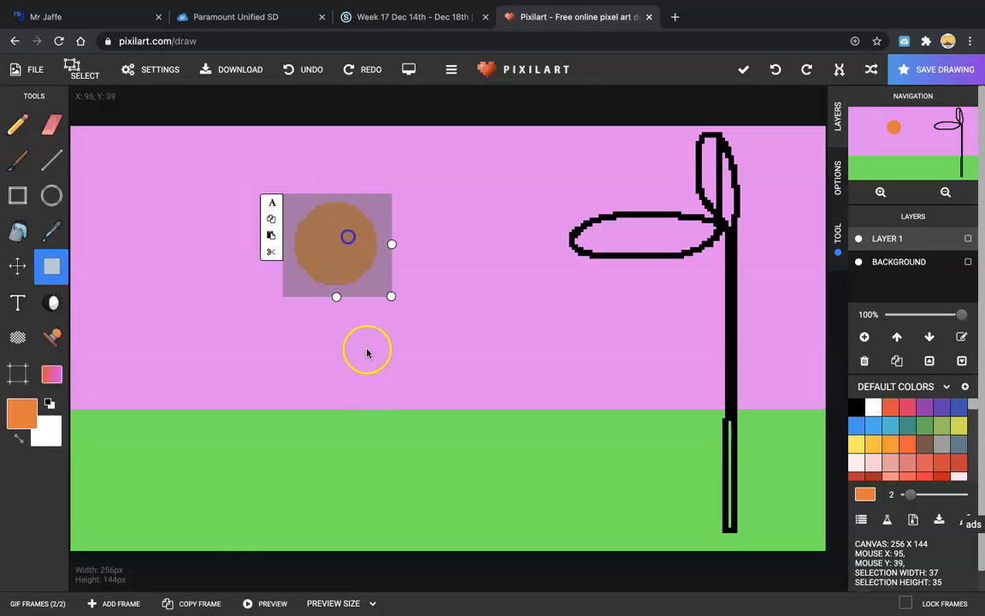
pyautogui.click(193, 603)
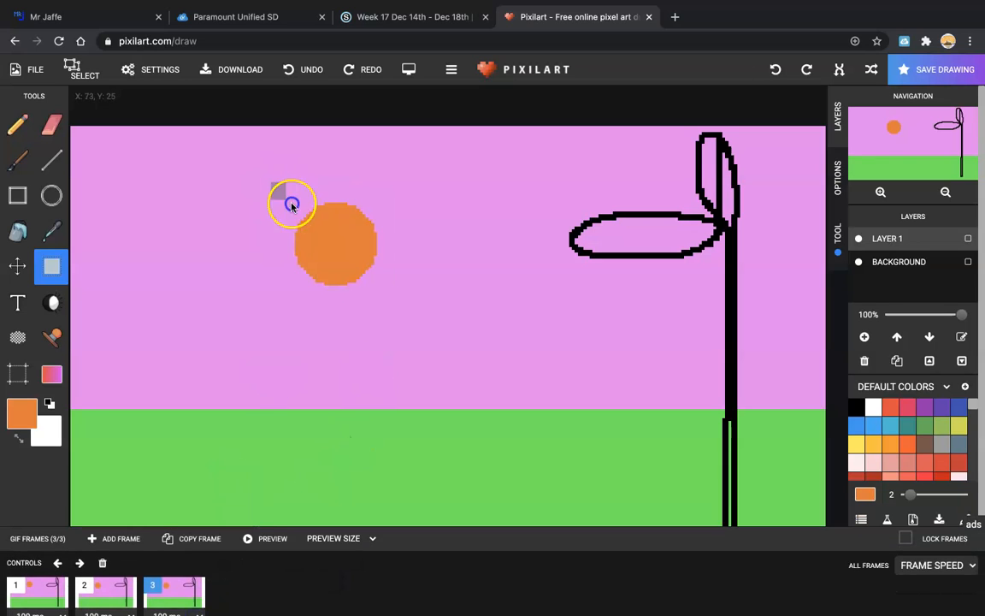
pyautogui.moveTo(270, 182); pyautogui.dragTo(385, 295)
pyautogui.moveTo(346, 231); pyautogui.dragTo(346, 264)
pyautogui.click(203, 604)
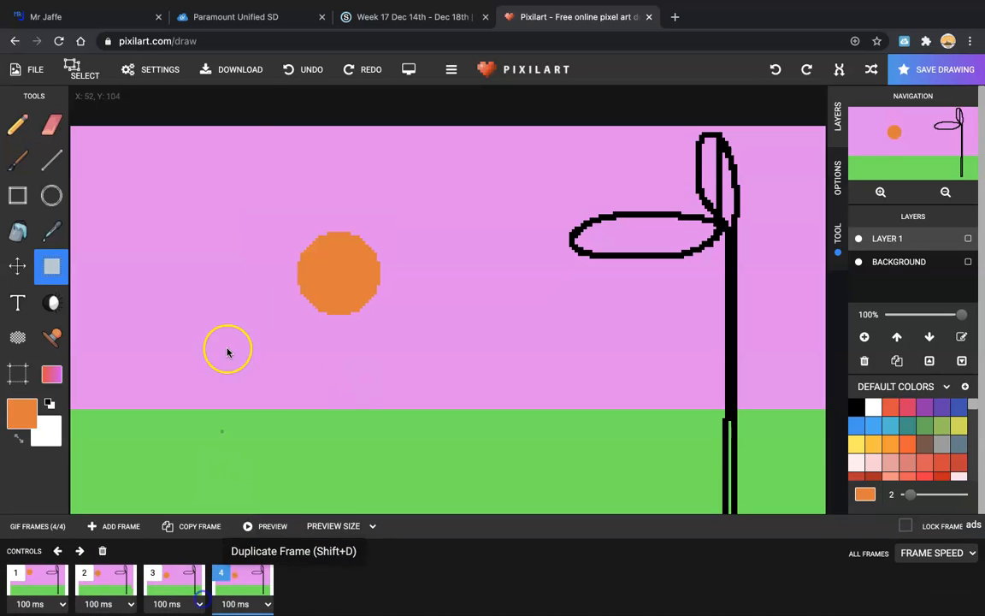
pyautogui.moveTo(285, 223); pyautogui.dragTo(409, 337)
pyautogui.moveTo(345, 268); pyautogui.dragTo(349, 302)
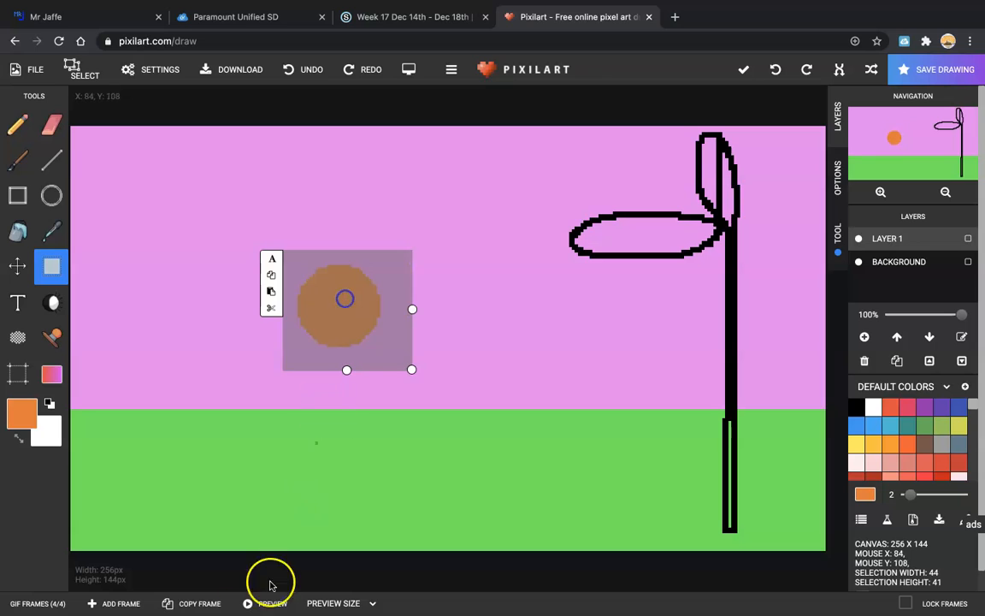
# Step: Add frames 5 to 8, dropping the ball step by step onto the green ground
pyautogui.click(193, 603)
pyautogui.moveTo(285, 256); pyautogui.dragTo(390, 349)
pyautogui.moveTo(333, 291); pyautogui.dragTo(339, 326)
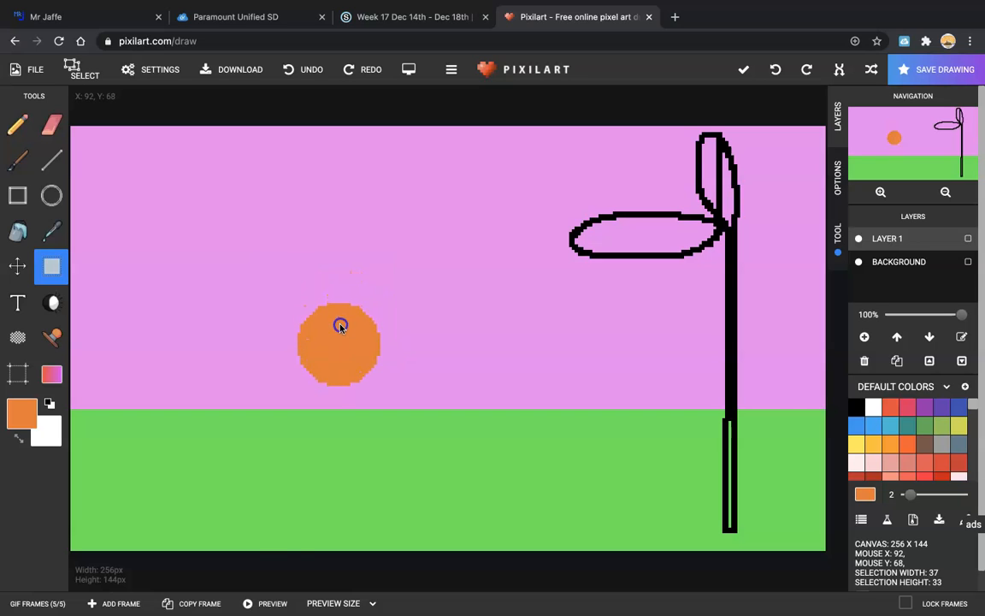
pyautogui.click(137, 603)
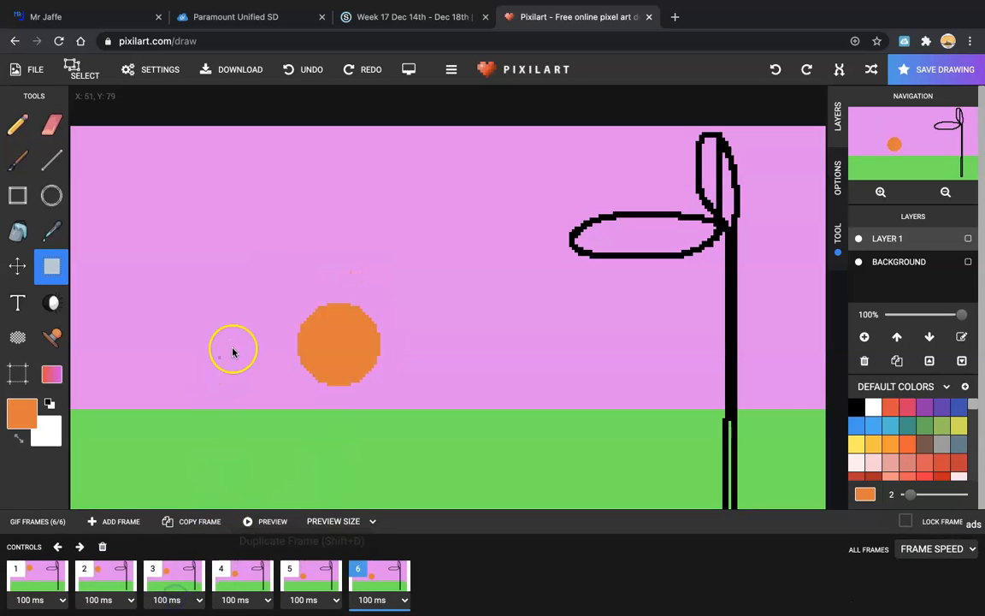
pyautogui.moveTo(279, 288); pyautogui.dragTo(413, 397)
pyautogui.moveTo(330, 328); pyautogui.dragTo(339, 395)
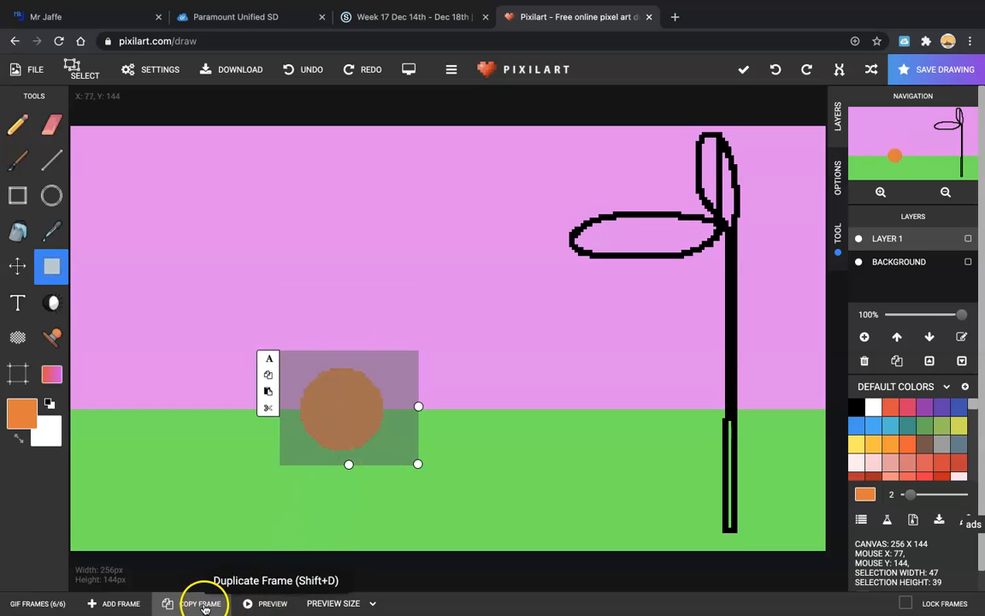
pyautogui.click(204, 606)
pyautogui.moveTo(274, 341); pyautogui.dragTo(412, 479)
pyautogui.moveTo(358, 435); pyautogui.dragTo(347, 475)
pyautogui.click(347, 476)
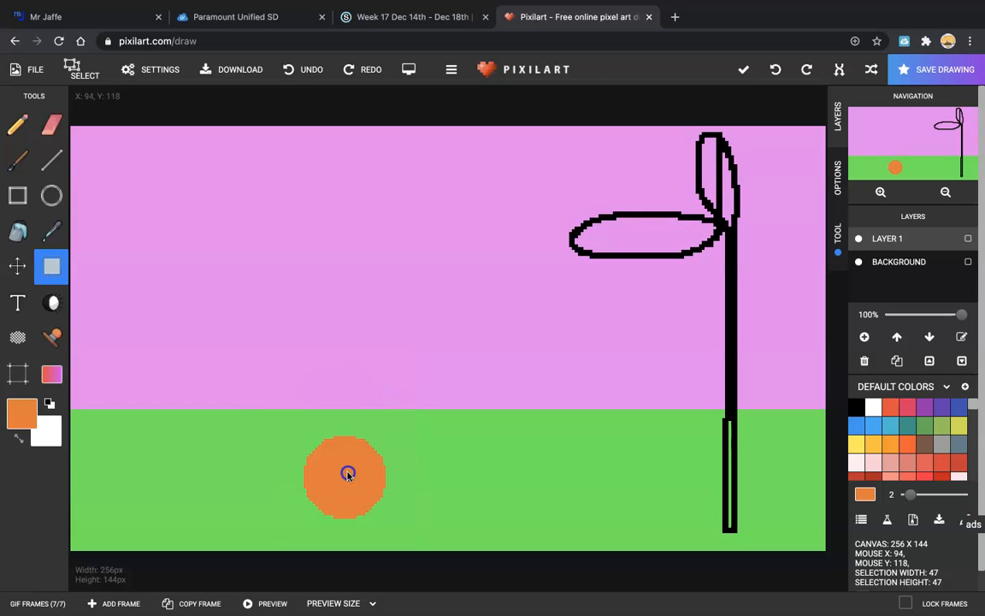
pyautogui.click(344, 474)
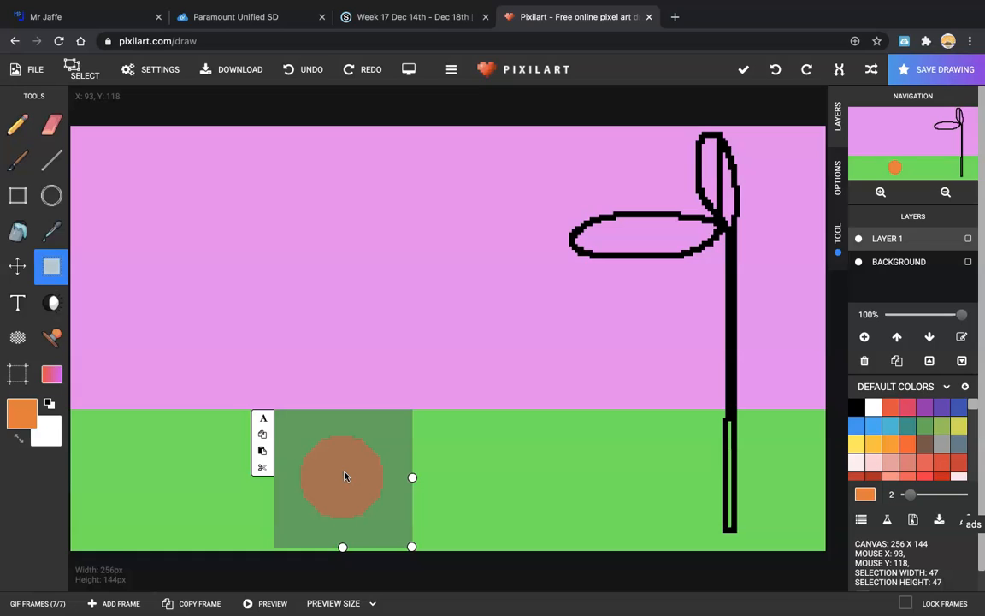
pyautogui.moveTo(345, 477); pyautogui.dragTo(344, 484)
pyautogui.click(214, 598)
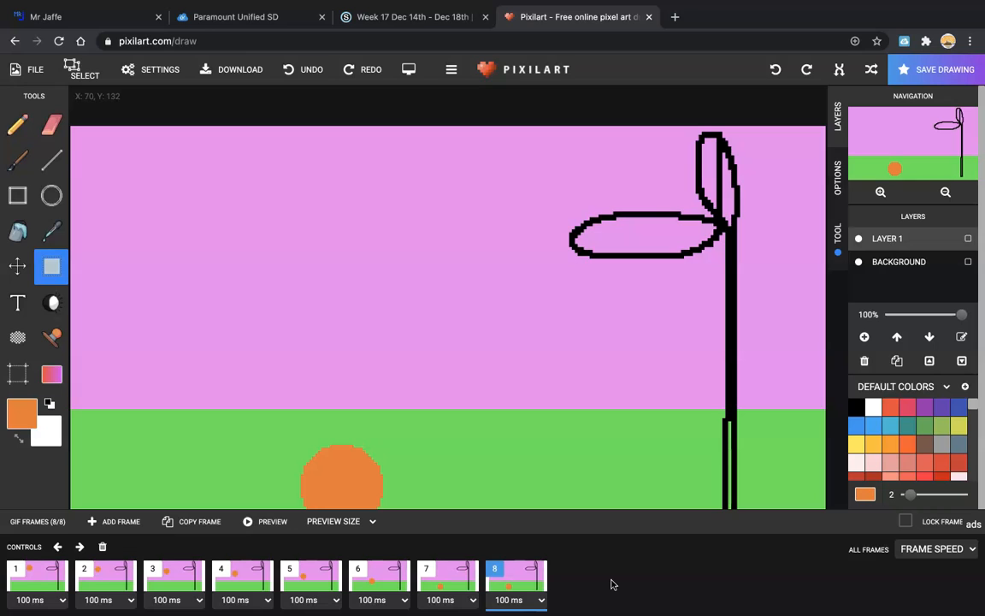
# Step: Collapse the frames panel and select the orange ball resting on the ground
pyautogui.click(550, 521)
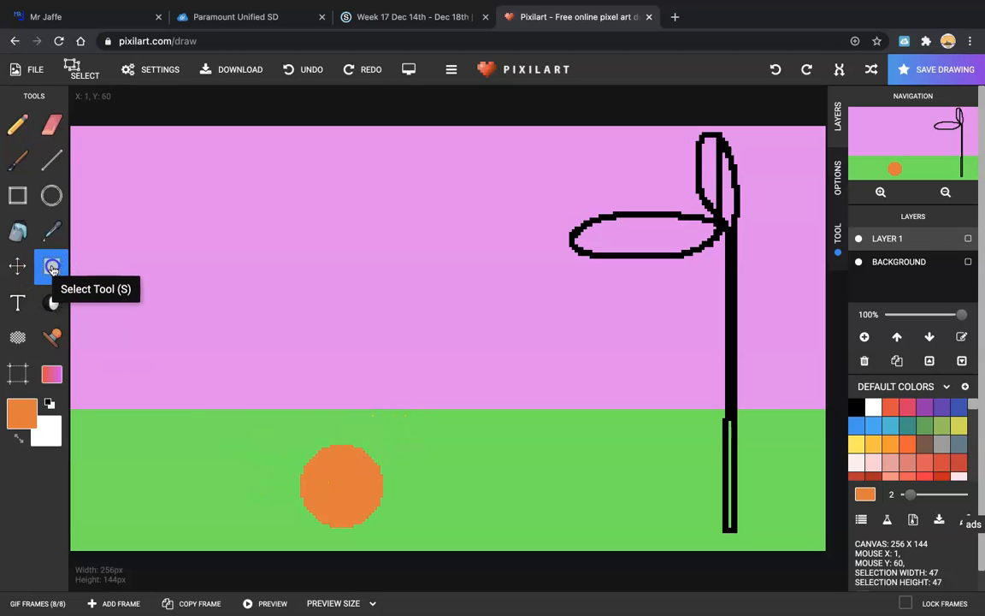
pyautogui.click(343, 485)
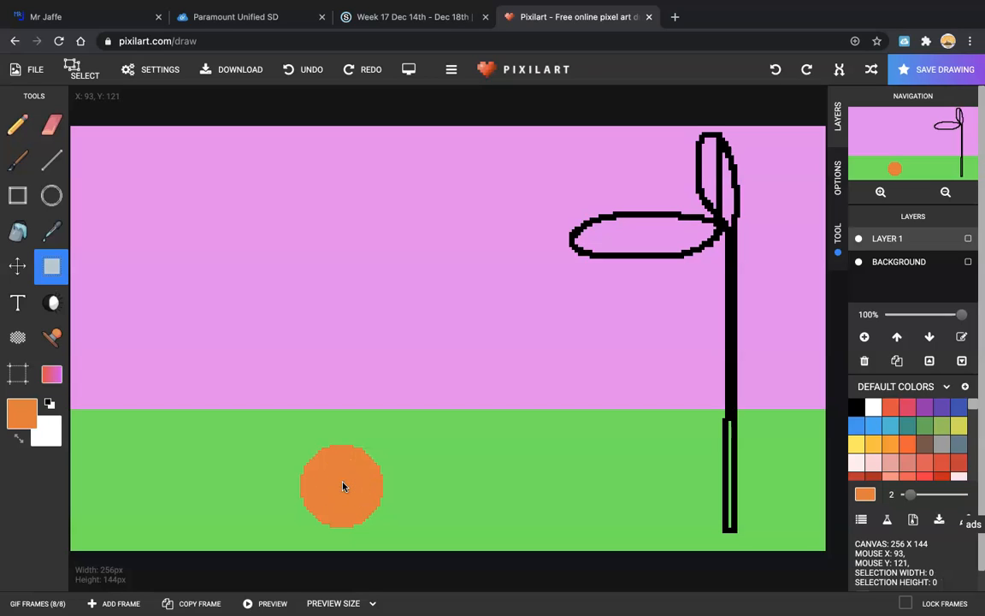
pyautogui.click(300, 458)
pyautogui.click(335, 484)
pyautogui.moveTo(270, 431); pyautogui.dragTo(396, 529)
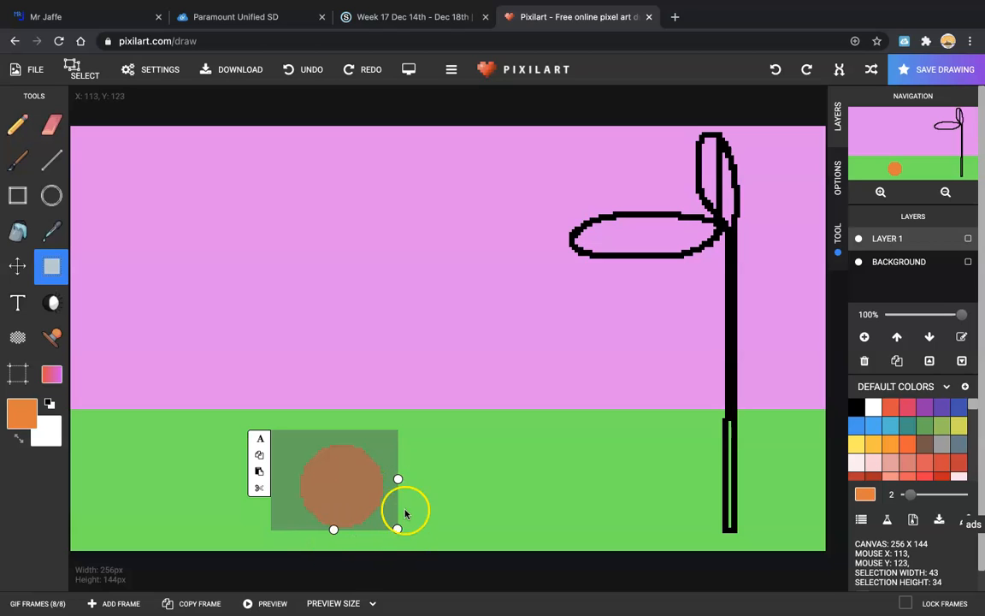
pyautogui.scroll(3, 478, 495)
pyautogui.scroll(-3, 475, 489)
pyautogui.scroll(3, 474, 488)
pyautogui.scroll(-3, 475, 490)
pyautogui.scroll(3, 475, 492)
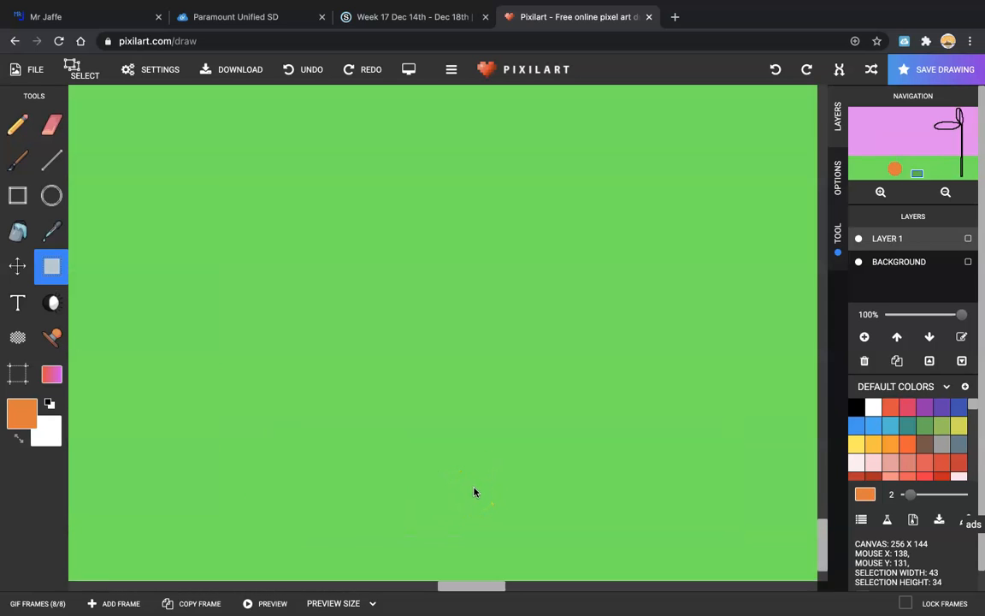
pyautogui.scroll(-3, 473, 490)
pyautogui.click(464, 522)
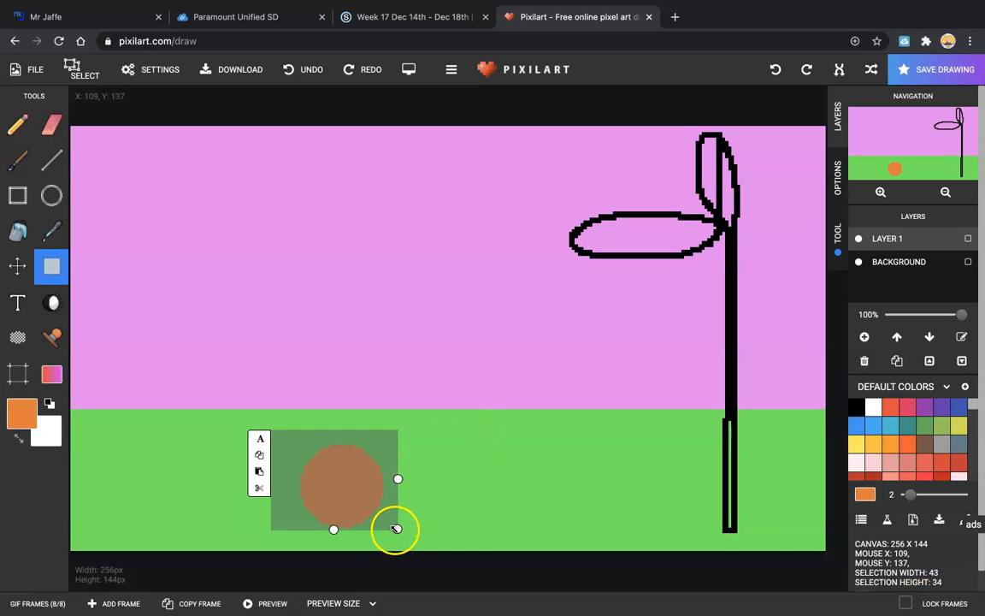
pyautogui.scroll(3, 404, 500)
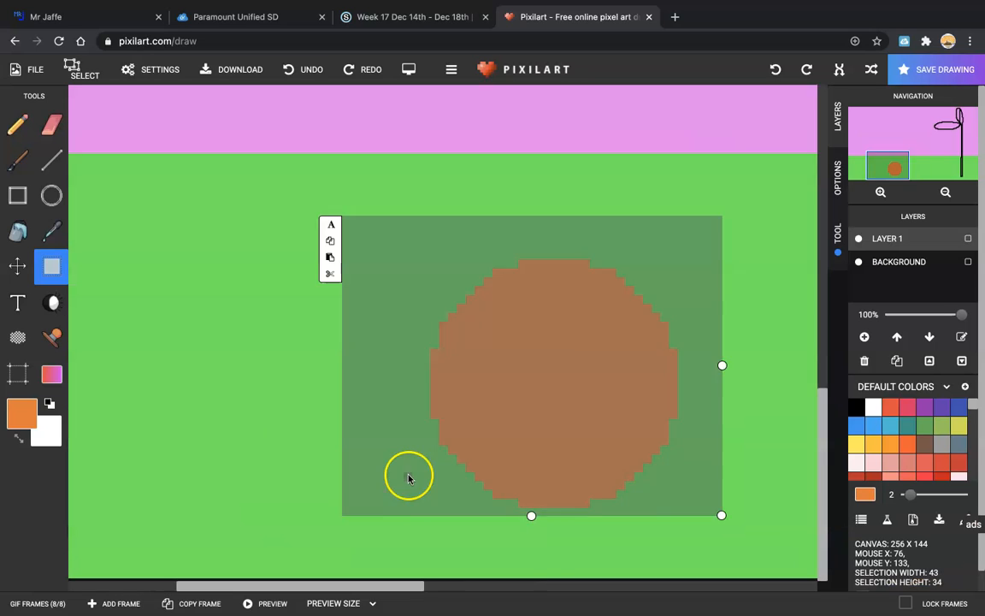
pyautogui.hscroll(5, 459, 477)
pyautogui.scroll(-3, 457, 479)
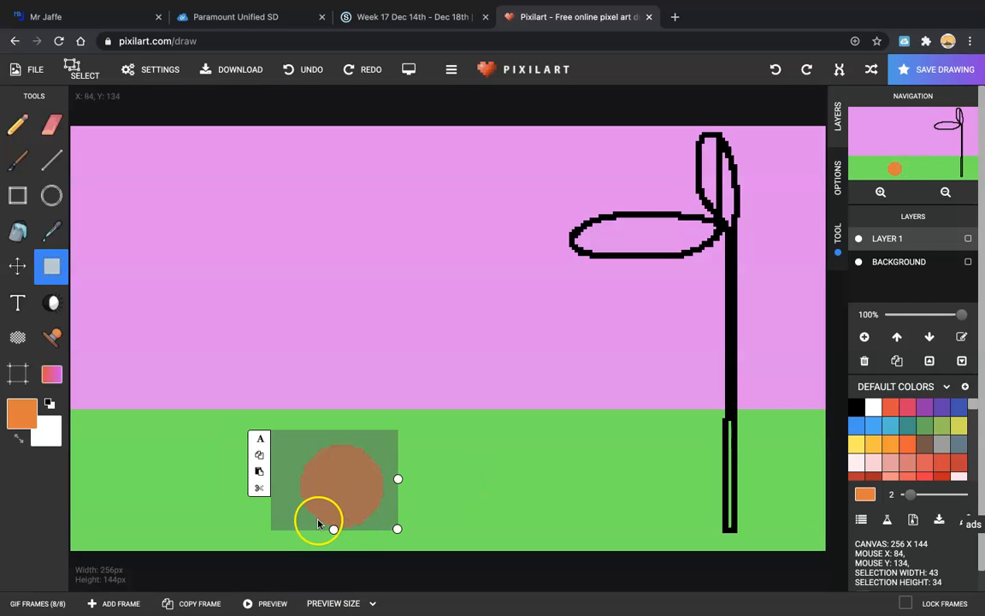
# Step: Squash the ball into a wide flat oval at the ground's bottom and keep it as frame 9
pyautogui.moveTo(334, 530); pyautogui.dragTo(333, 485)
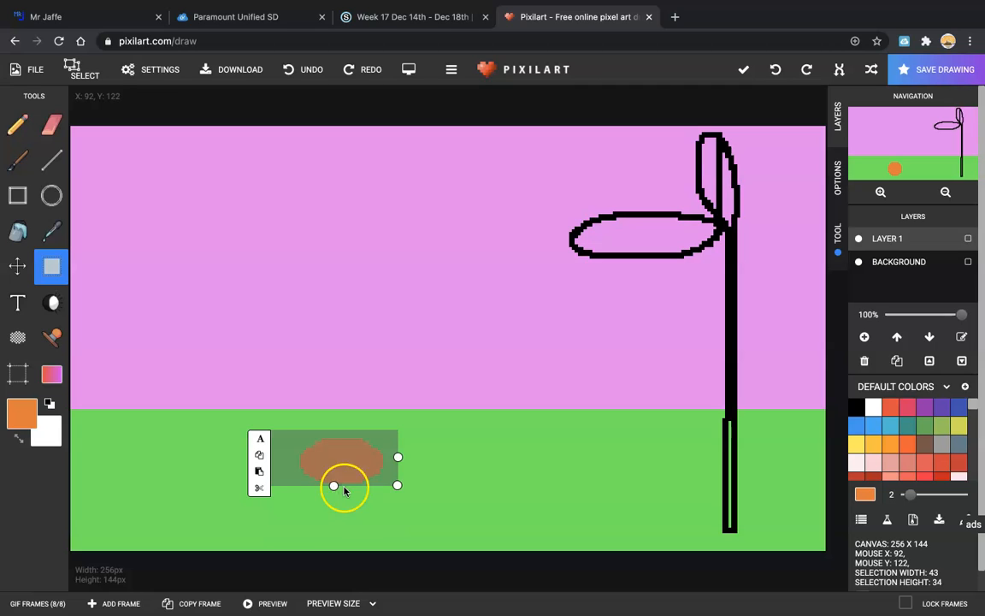
pyautogui.moveTo(407, 458); pyautogui.dragTo(450, 458)
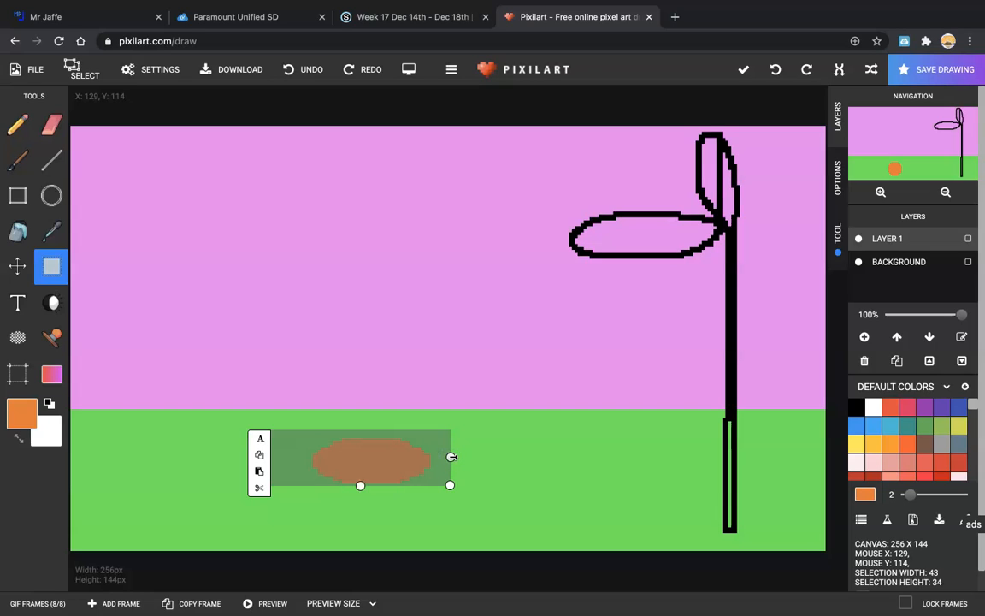
pyautogui.moveTo(454, 457); pyautogui.dragTo(462, 456)
pyautogui.moveTo(387, 467); pyautogui.dragTo(363, 516)
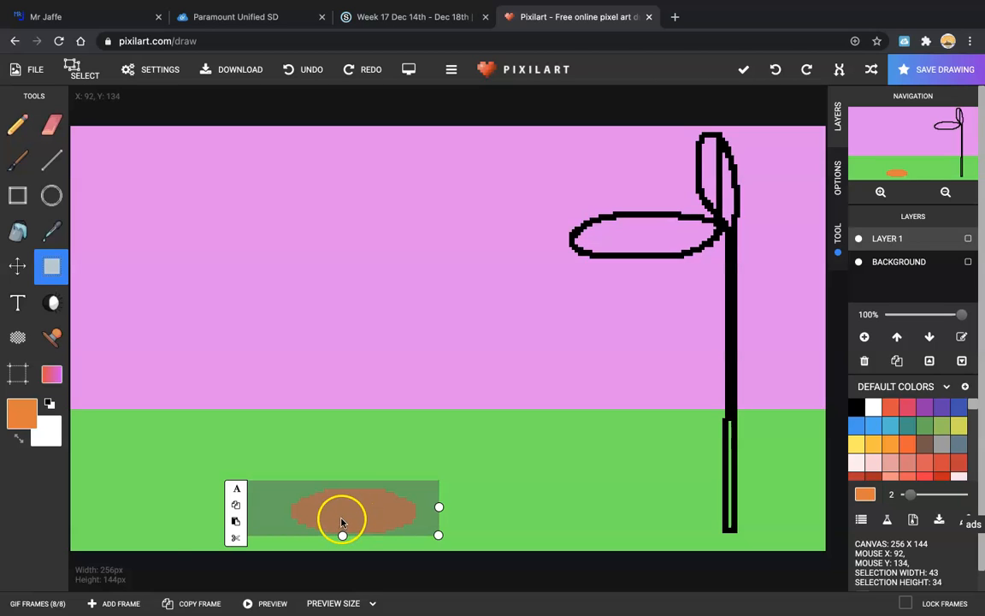
pyautogui.click(199, 604)
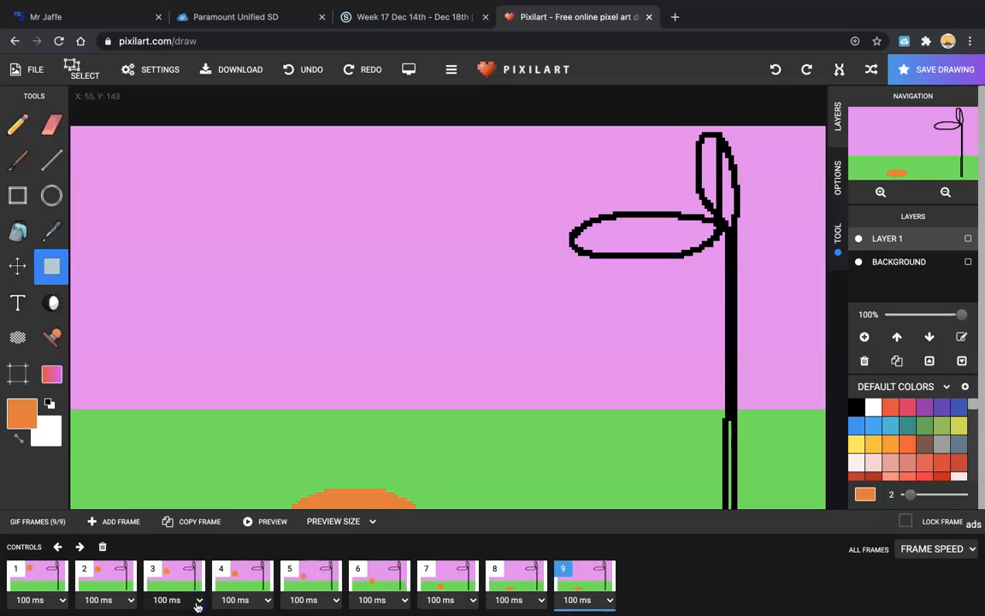
# Step: Lift the oval to the grass line, stretch it tall and narrow, and keep it as a frame
pyautogui.click(188, 522)
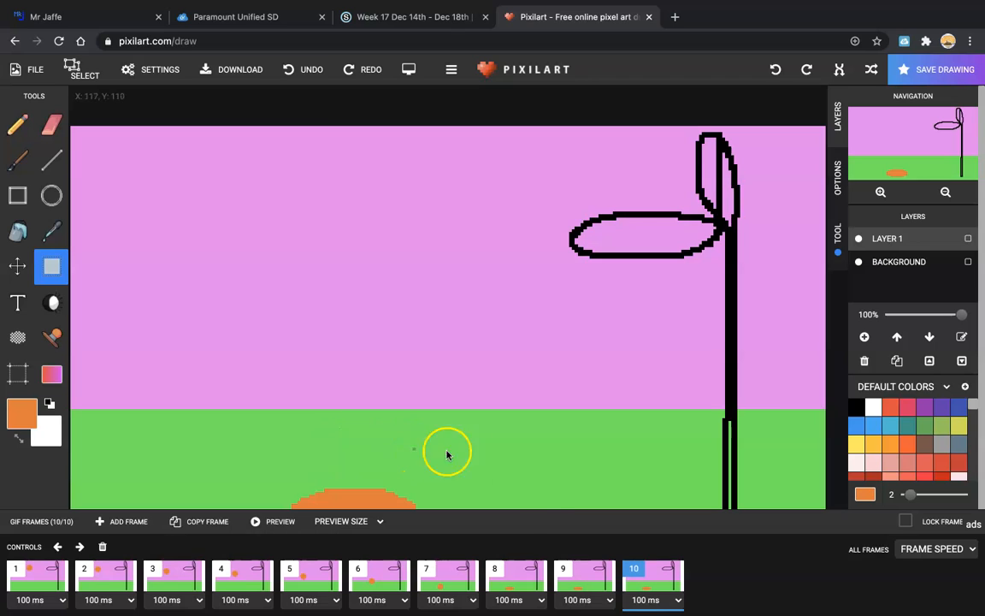
pyautogui.click(534, 523)
pyautogui.moveTo(274, 468); pyautogui.dragTo(445, 540)
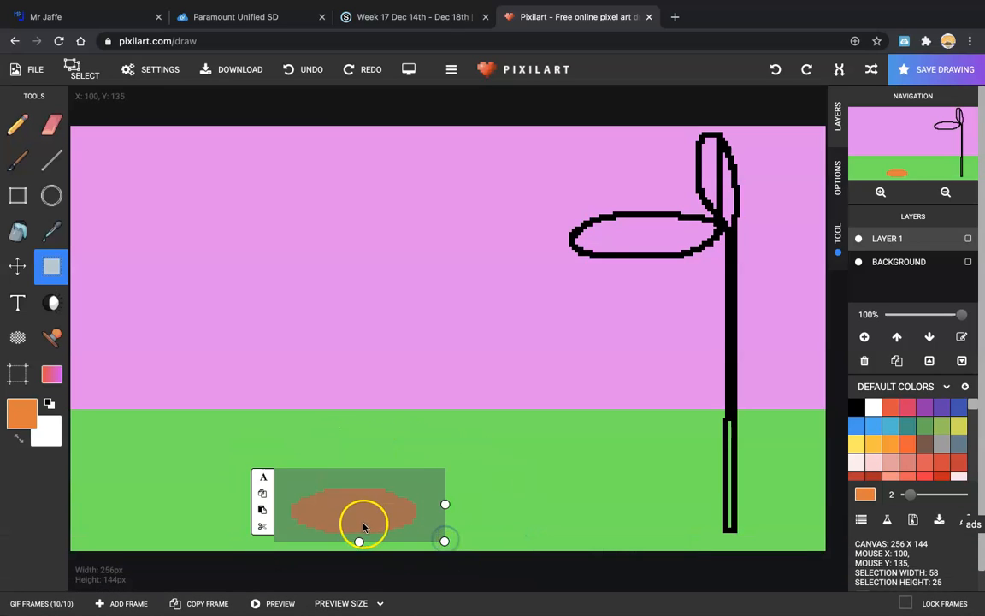
pyautogui.moveTo(354, 515); pyautogui.dragTo(362, 404)
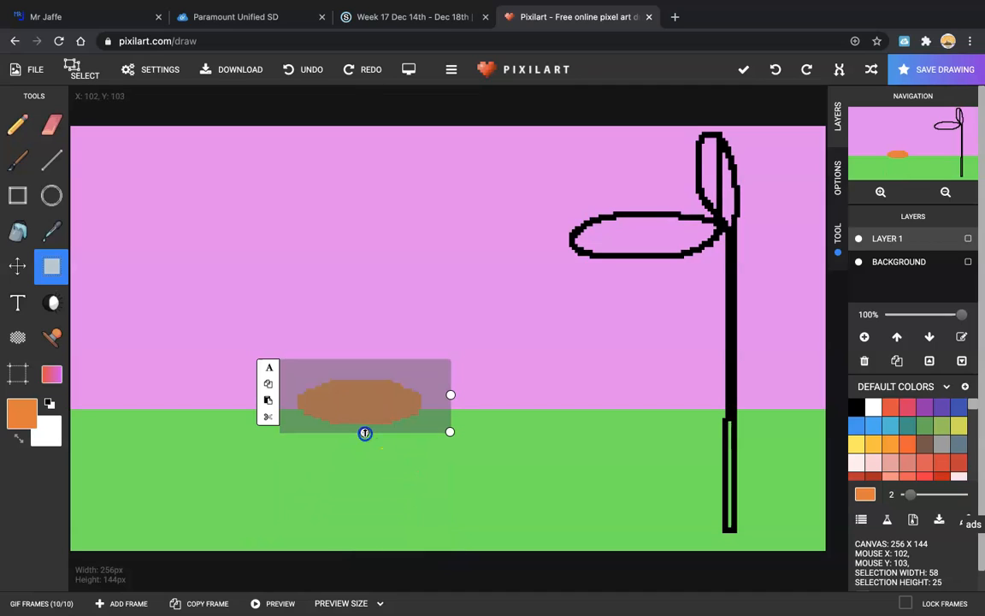
pyautogui.moveTo(365, 433); pyautogui.dragTo(364, 511)
pyautogui.moveTo(363, 515); pyautogui.dragTo(361, 529)
pyautogui.moveTo(449, 443); pyautogui.dragTo(345, 435)
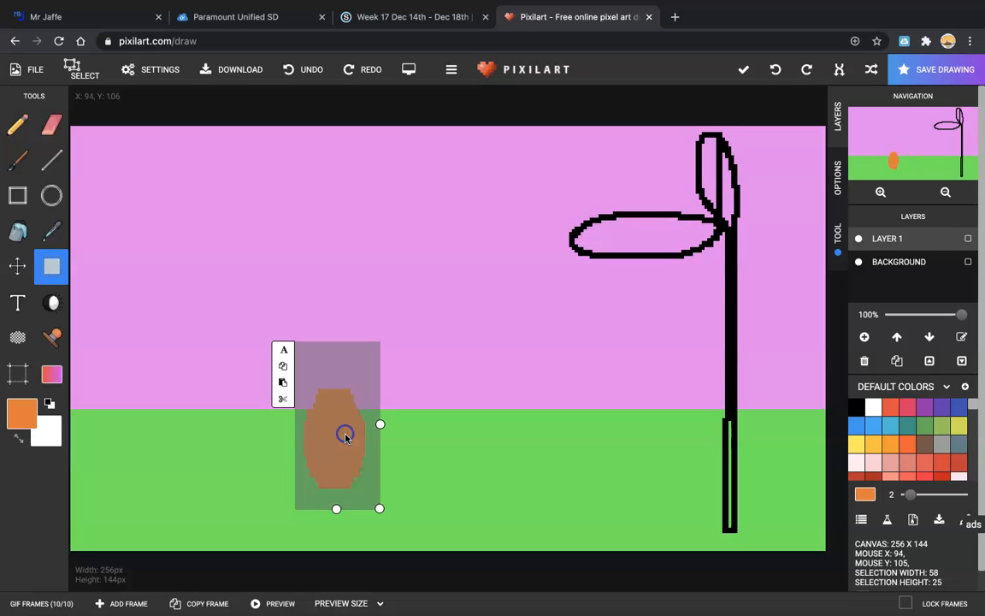
pyautogui.click(175, 603)
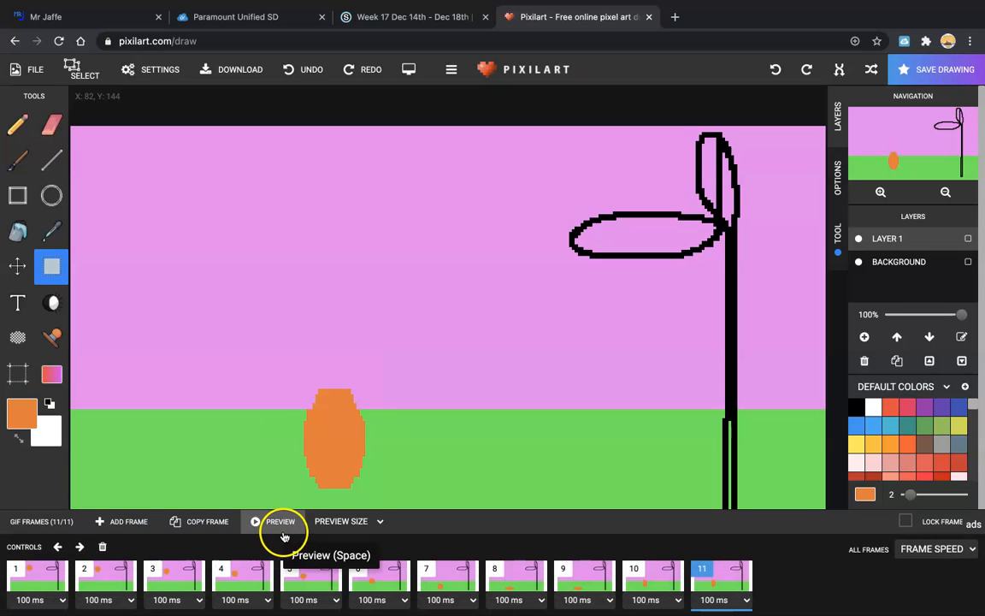
# Step: Move the ball about 50 px higher, reshape it back into a round circle, and keep it as frame 12
pyautogui.moveTo(343, 455); pyautogui.dragTo(343, 415)
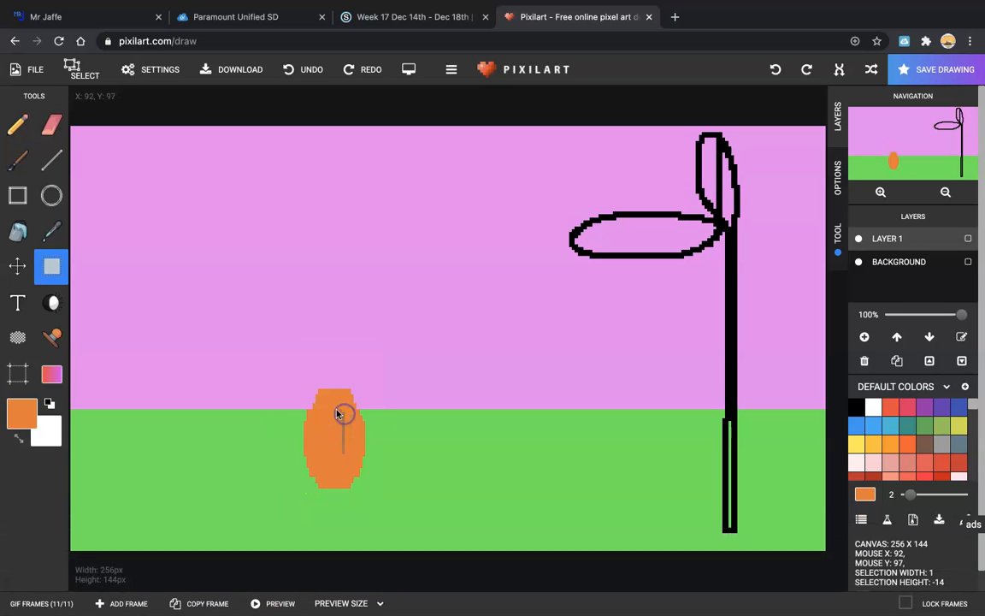
pyautogui.moveTo(293, 374); pyautogui.dragTo(389, 512)
pyautogui.moveTo(347, 439); pyautogui.dragTo(441, 397)
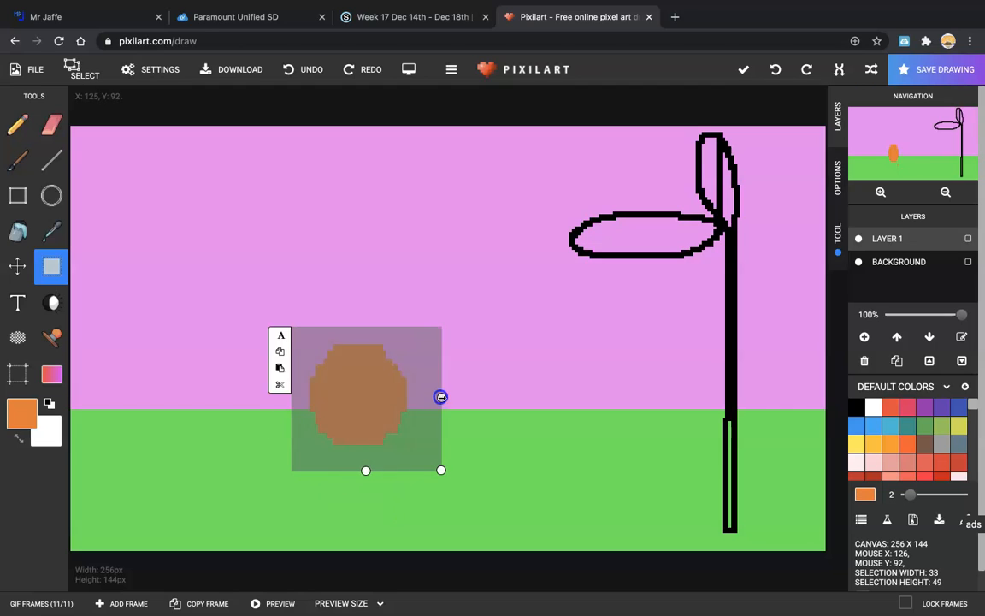
pyautogui.moveTo(366, 469); pyautogui.dragTo(365, 452)
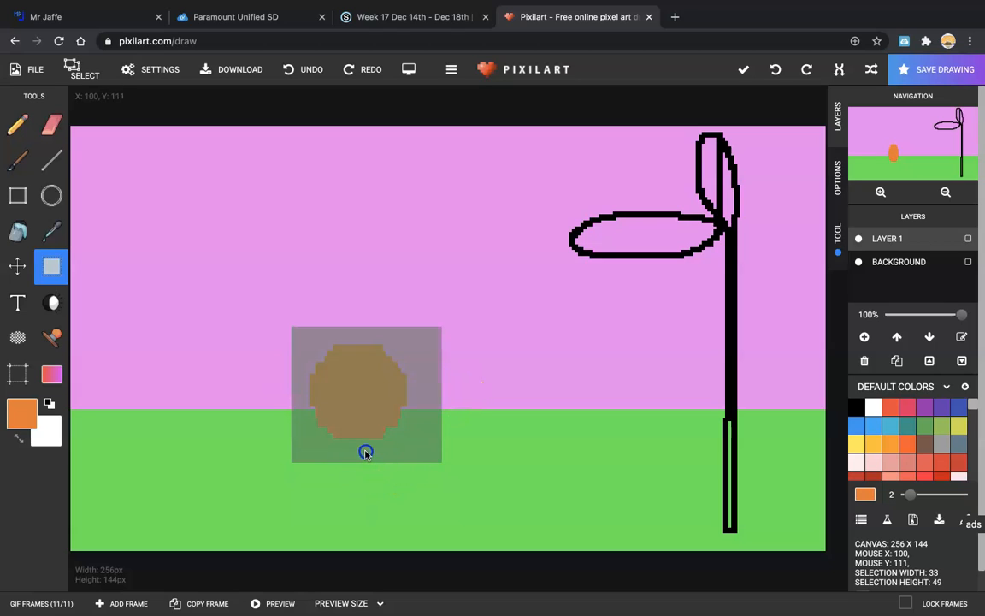
pyautogui.moveTo(442, 387); pyautogui.dragTo(413, 388)
pyautogui.moveTo(355, 451); pyautogui.dragTo(349, 432)
pyautogui.click(412, 378)
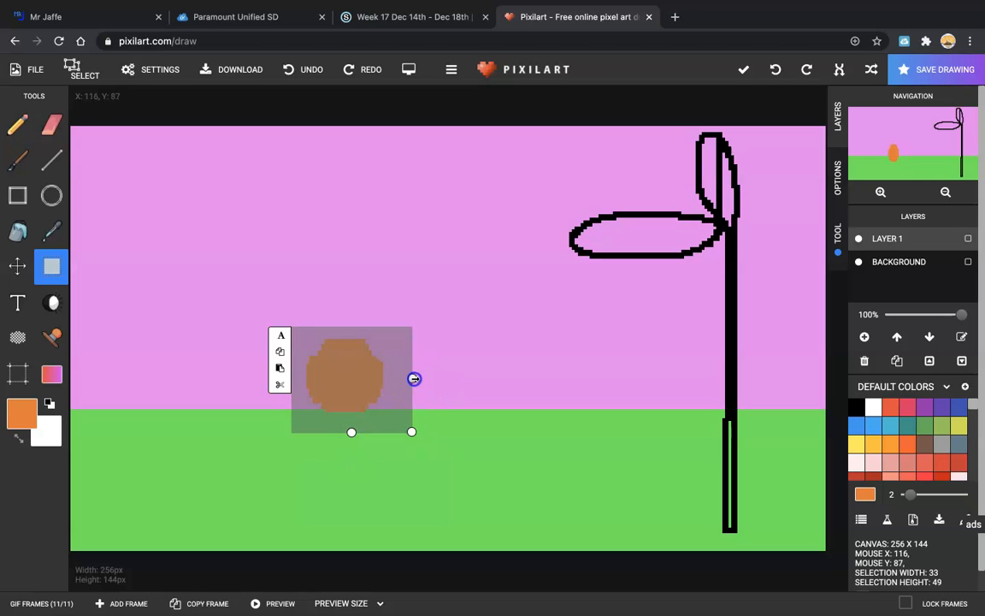
pyautogui.moveTo(416, 378); pyautogui.dragTo(419, 400)
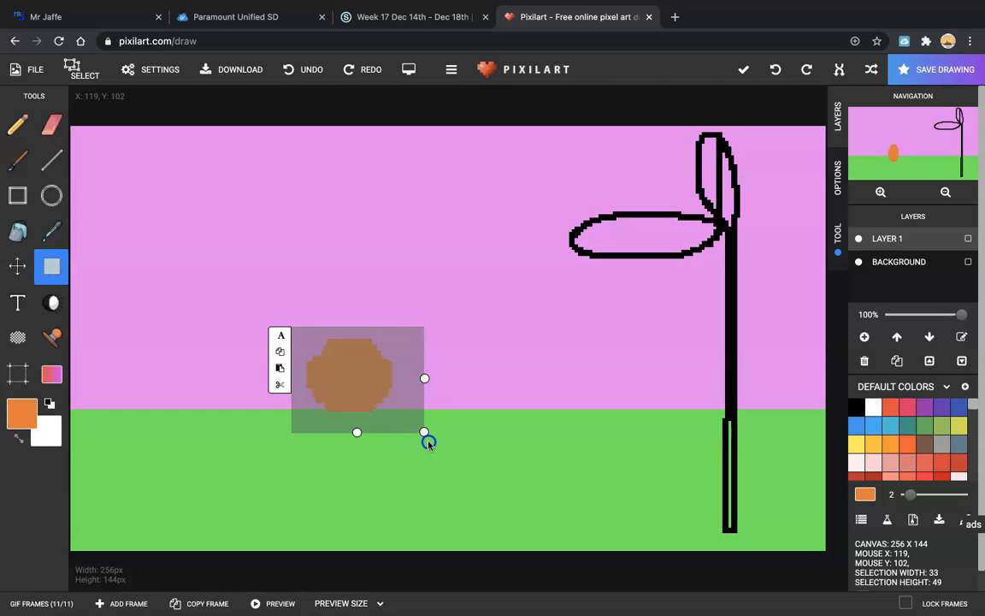
pyautogui.moveTo(428, 443); pyautogui.dragTo(429, 442)
pyautogui.click(367, 380)
pyautogui.click(364, 389)
pyautogui.moveTo(364, 389)
pyautogui.mouseDown()
pyautogui.moveTo(364, 407)
pyautogui.moveTo(365, 382)
pyautogui.mouseUp()
pyautogui.click(194, 601)
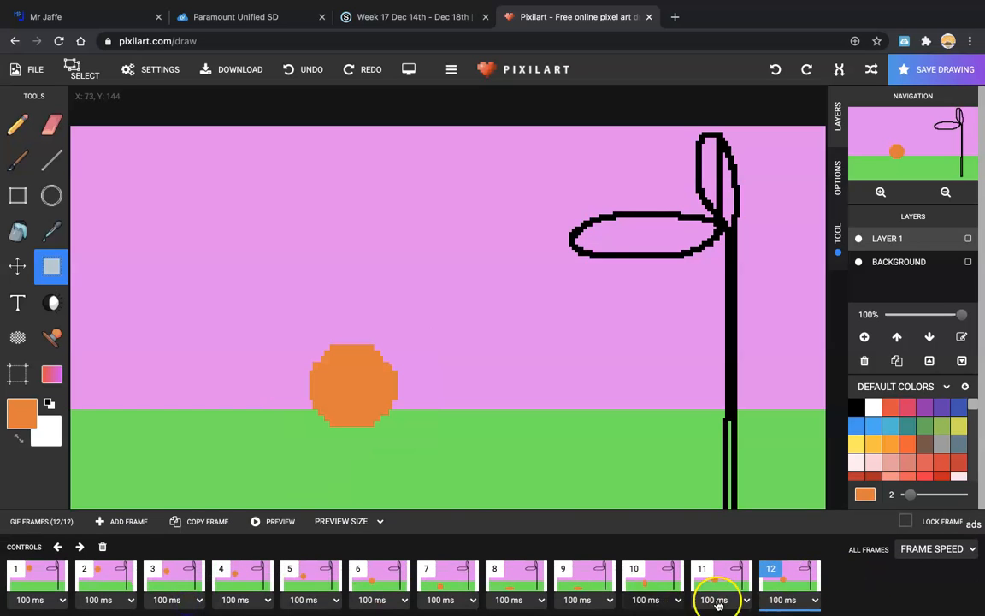
# Step: Raise the round ball higher into the pink sky across five new frames, reaching 17
pyautogui.moveTo(244, 306); pyautogui.dragTo(359, 327)
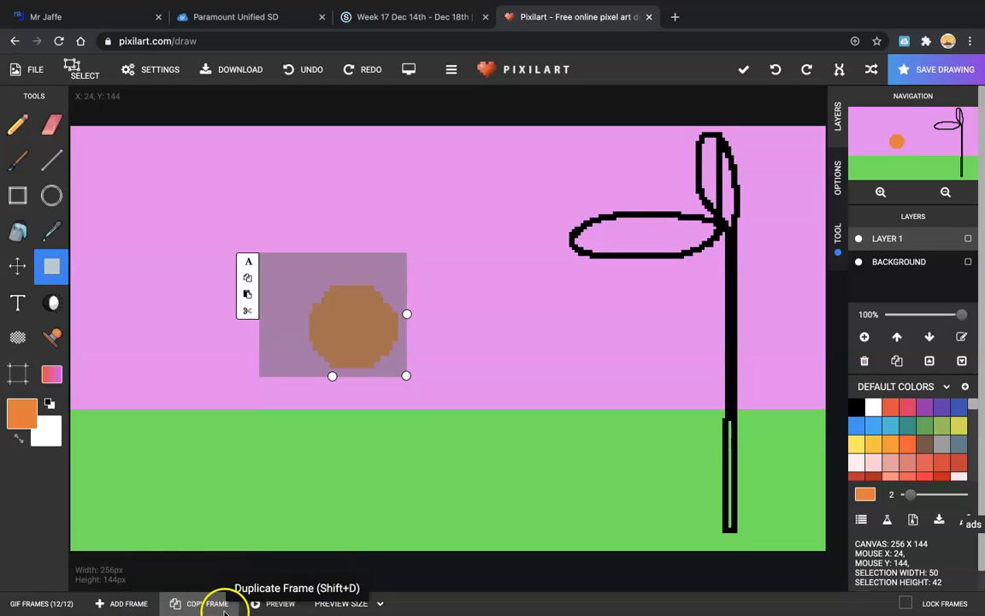
pyautogui.click(178, 603)
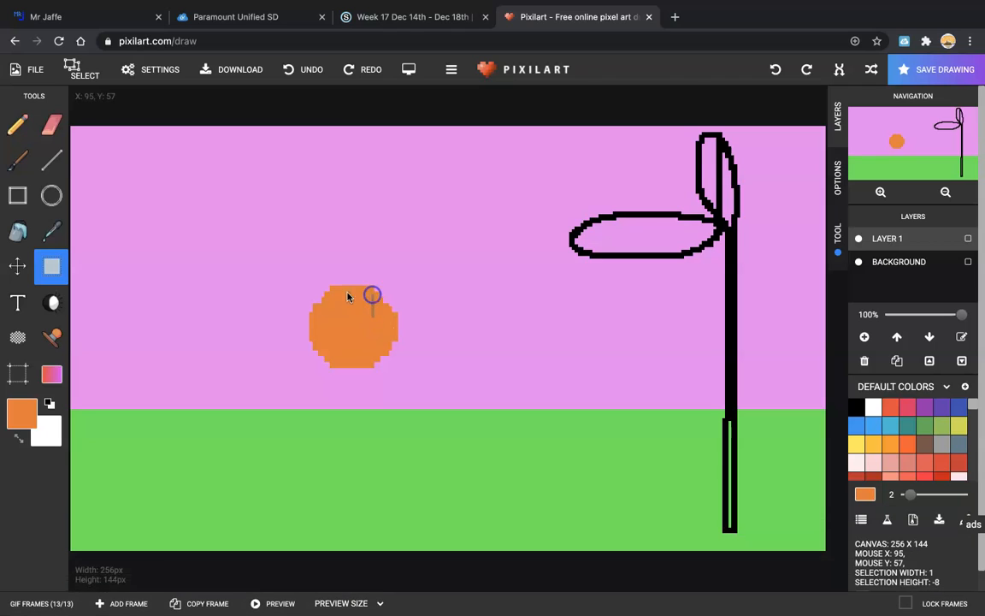
pyautogui.moveTo(303, 288); pyautogui.dragTo(425, 372)
pyautogui.moveTo(366, 325); pyautogui.dragTo(365, 295)
pyautogui.click(174, 600)
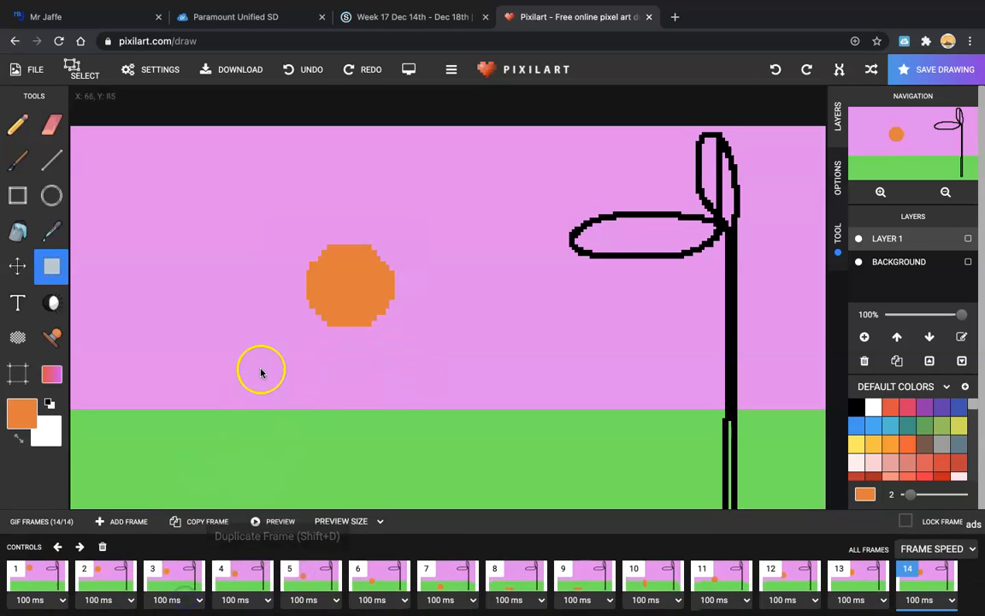
pyautogui.moveTo(285, 224); pyautogui.dragTo(427, 367)
pyautogui.moveTo(339, 272); pyautogui.dragTo(337, 254)
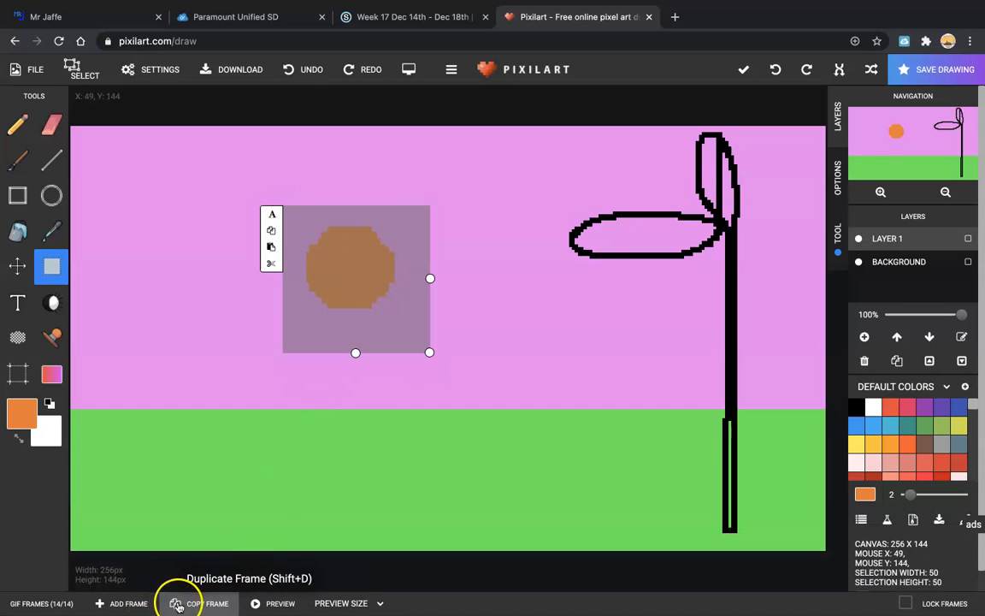
pyautogui.click(175, 603)
pyautogui.moveTo(303, 219); pyautogui.dragTo(401, 328)
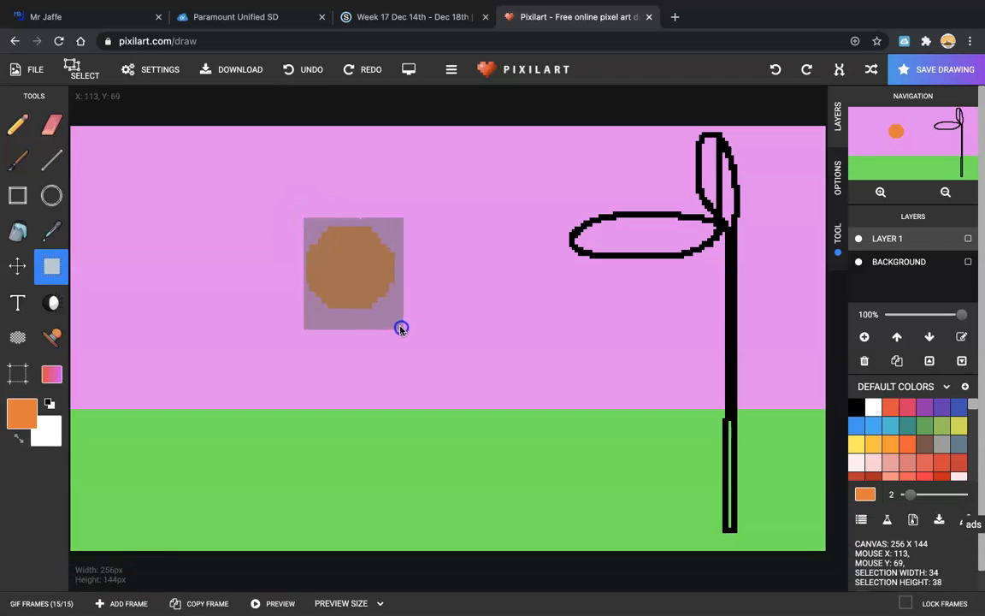
pyautogui.moveTo(378, 290); pyautogui.dragTo(378, 280)
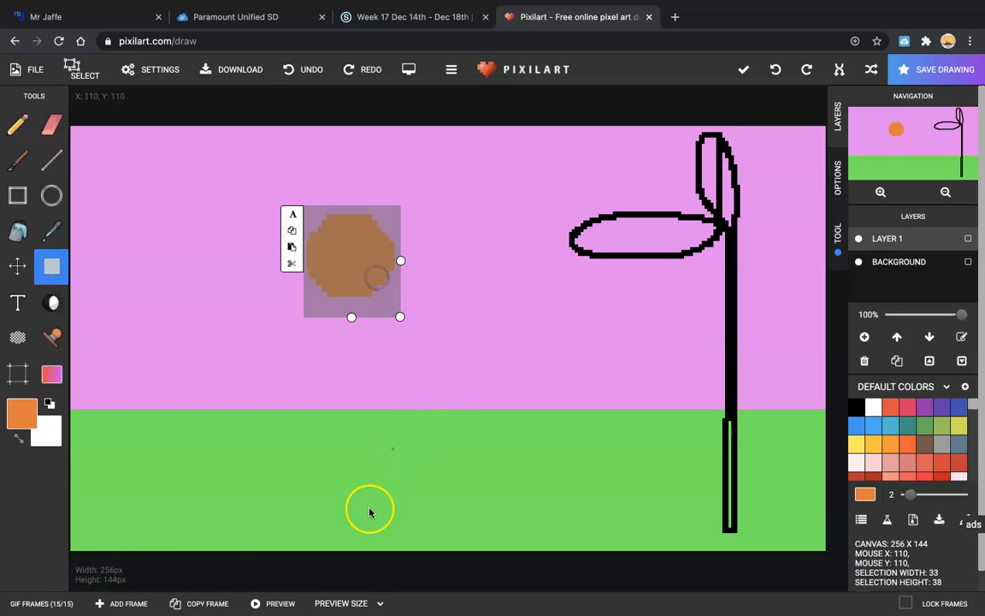
pyautogui.click(208, 604)
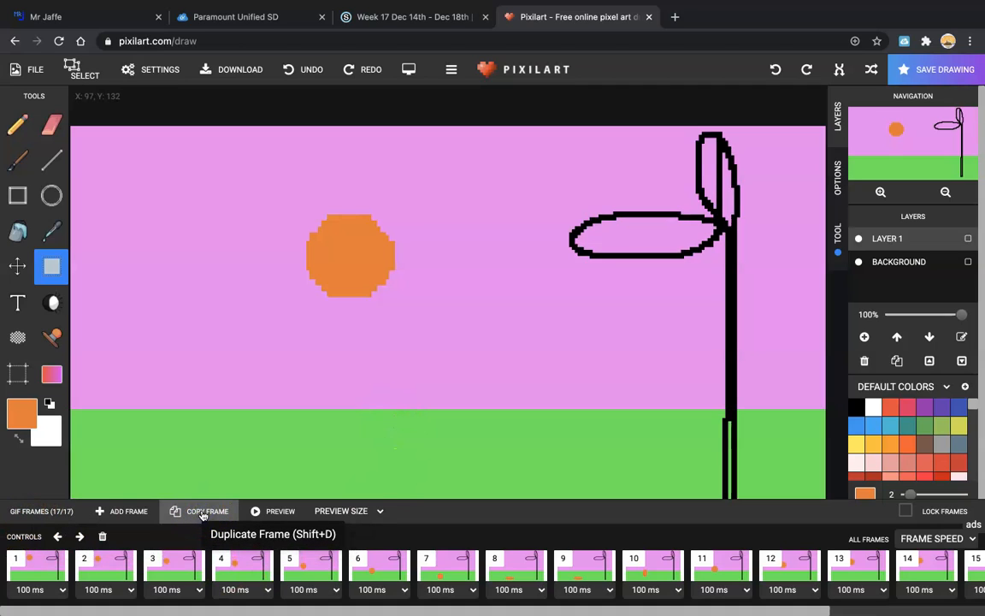
pyautogui.click(268, 511)
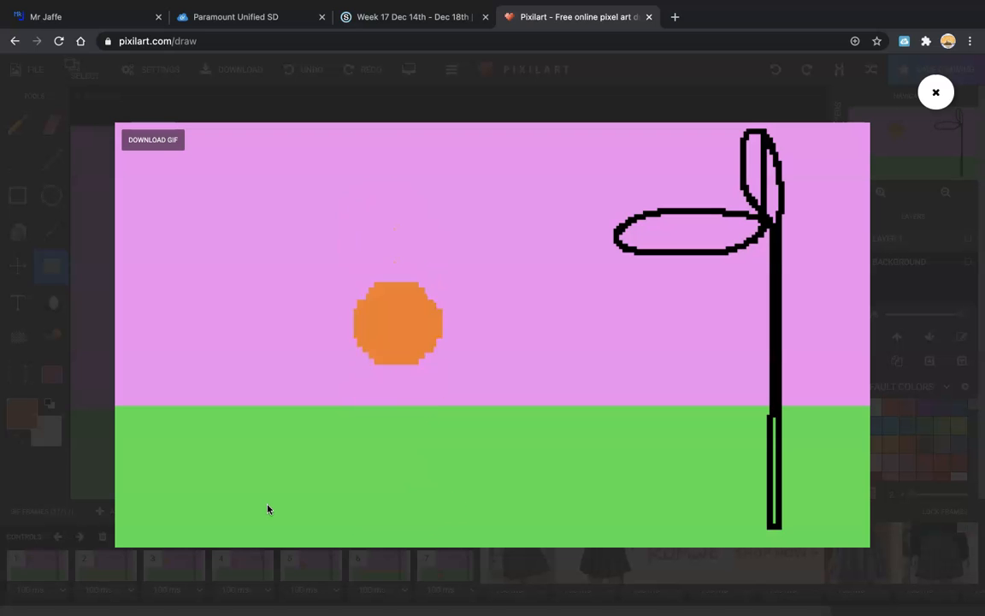
pyautogui.click(936, 92)
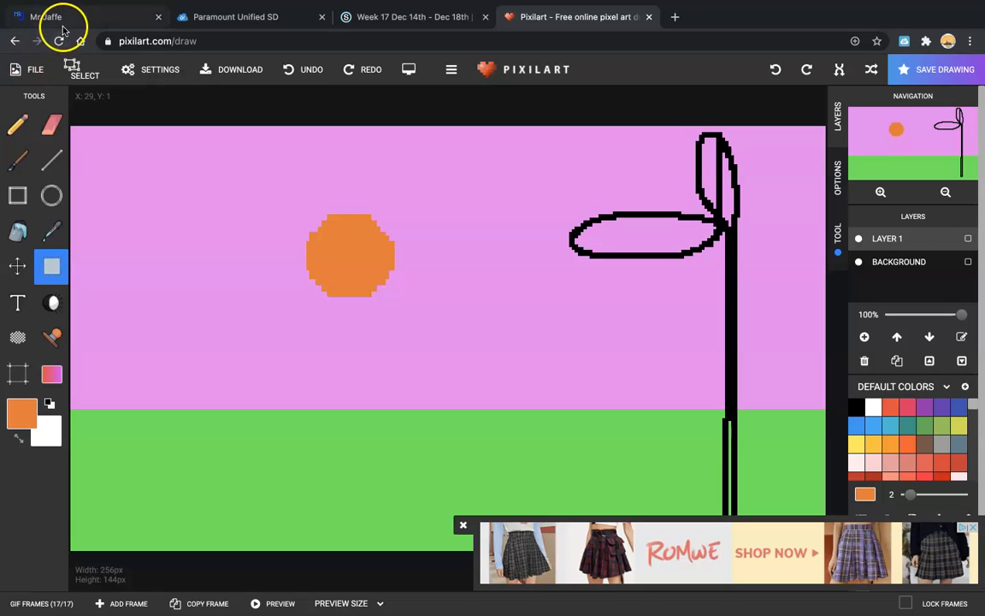
# Step: Download the animation from File > Download as the GIF pixil-gif-drawing, then close the dialog
pyautogui.click(38, 67)
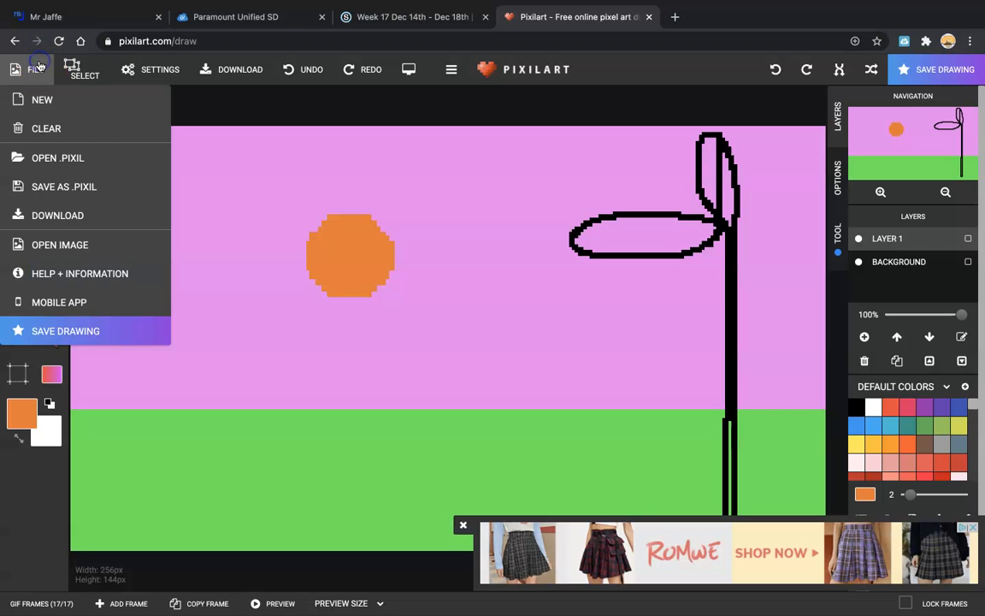
pyautogui.click(50, 212)
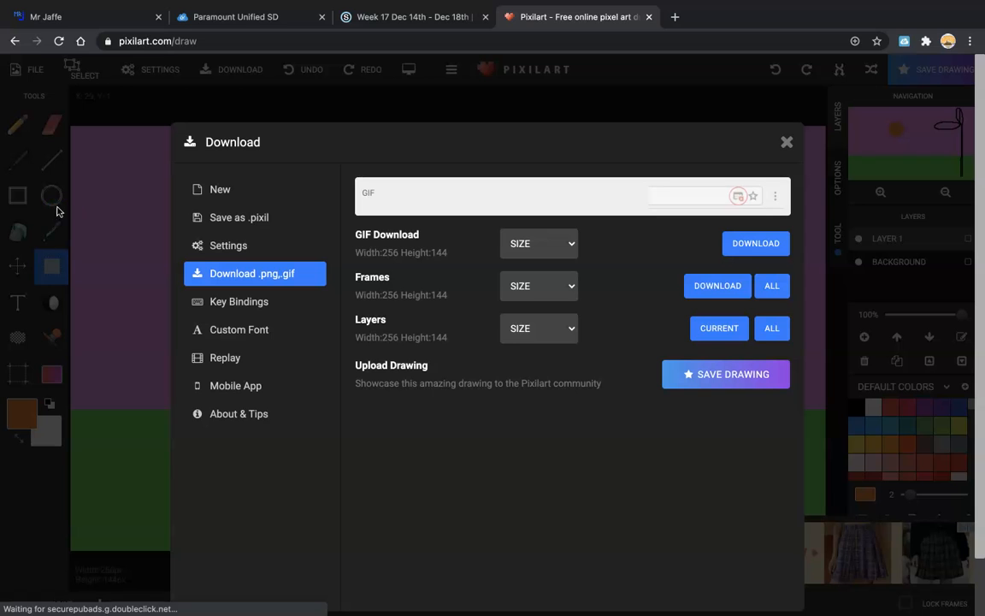
pyautogui.click(758, 240)
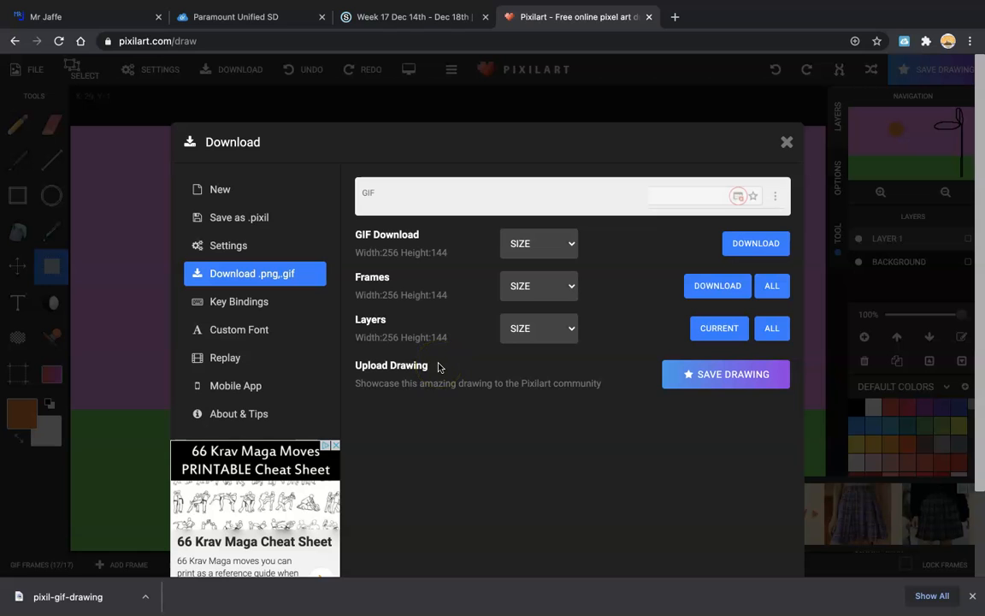
pyautogui.click(787, 142)
# Step: Switch to Screencast-O-Matic from the Dock, showing its recordings library while recording continues
pyautogui.moveTo(557, 3)
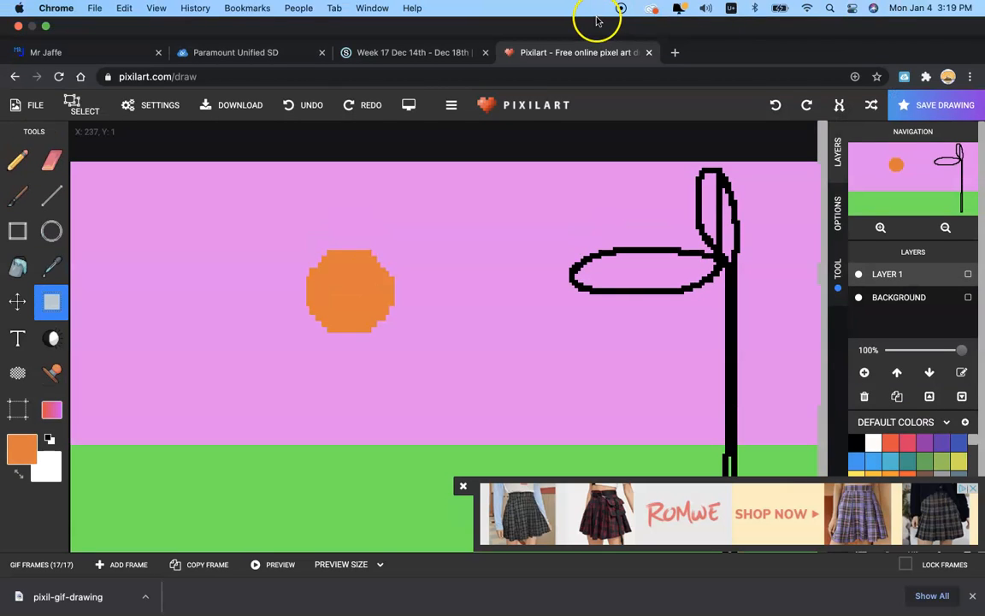
pyautogui.moveTo(139, 609)
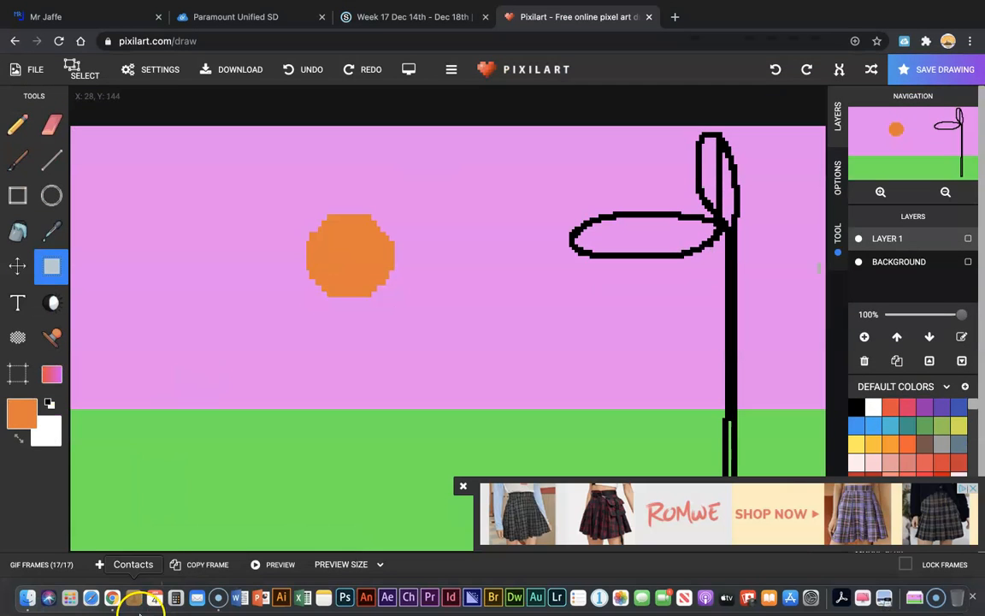
pyautogui.click(212, 598)
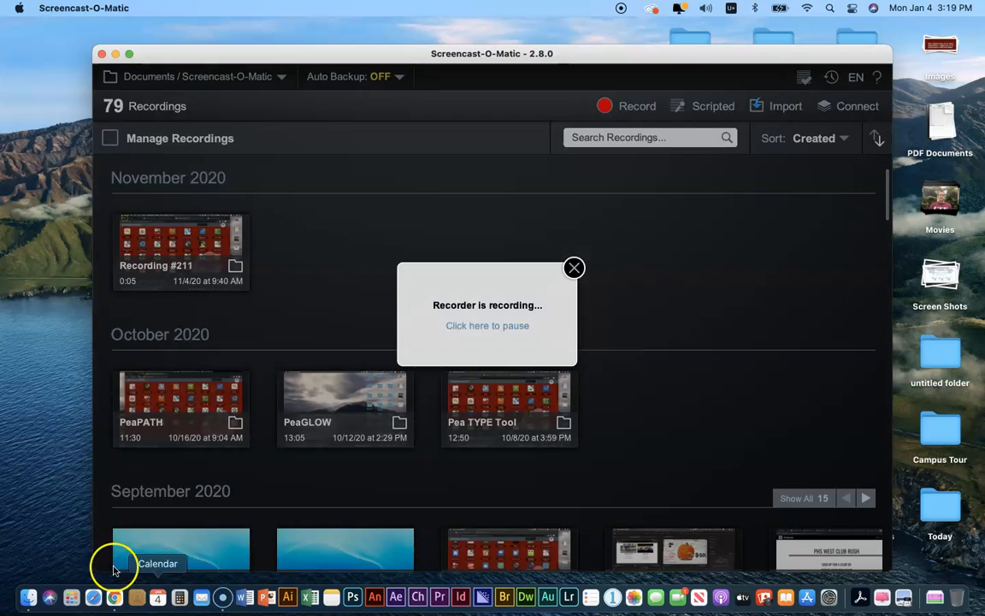